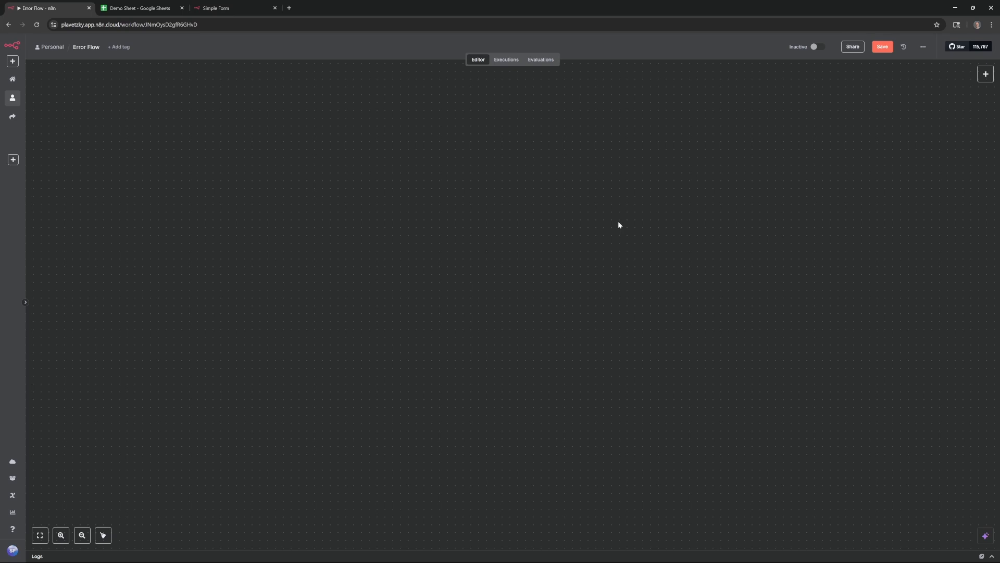
# Open the trigger list on the empty canvas and search for 'error' triggers
pyautogui.press('Tab')
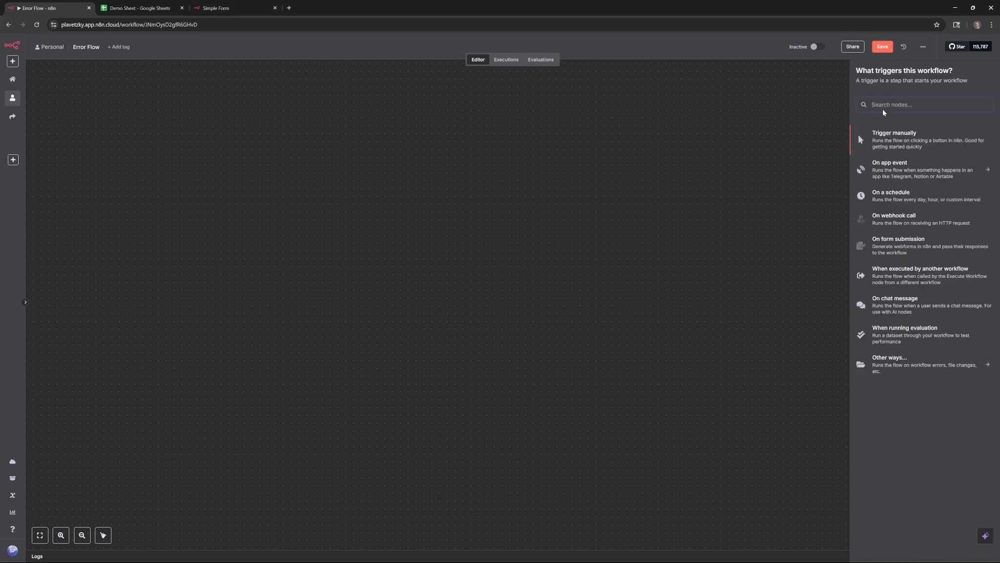
pyautogui.write('error')
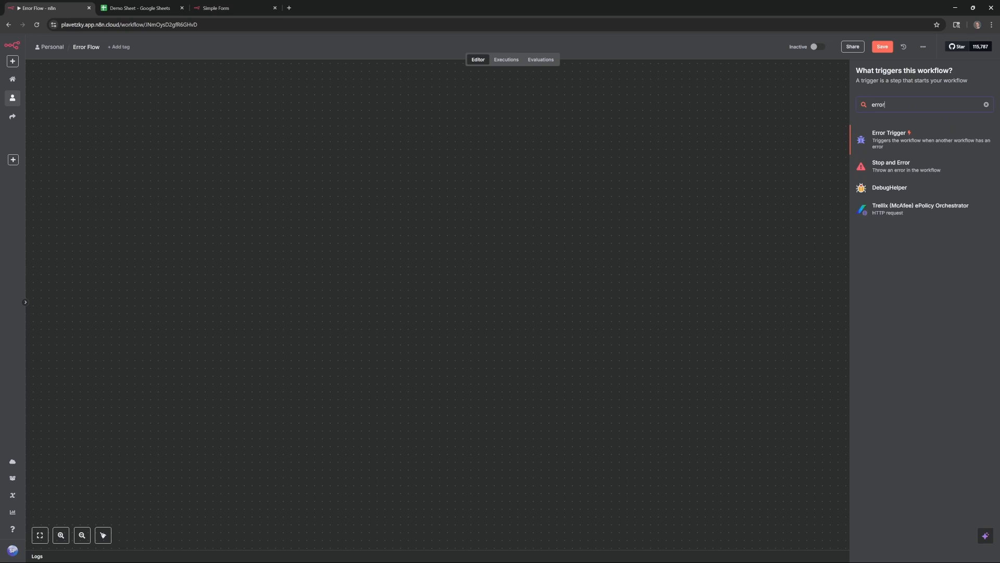
# Add an Error Trigger and fetch a sample error event, inspecting the workflow name and error message
pyautogui.click(894, 138)
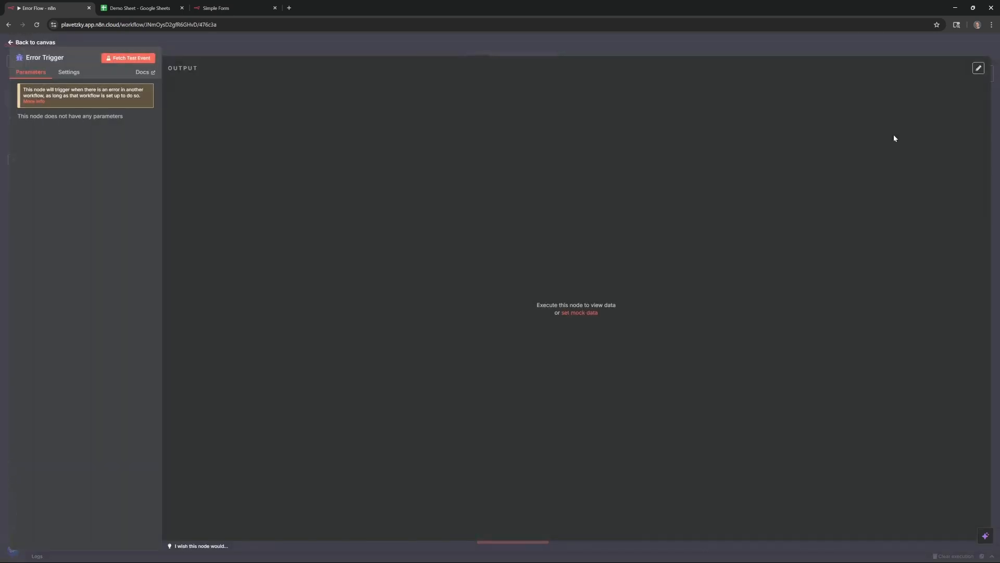
pyautogui.click(125, 64)
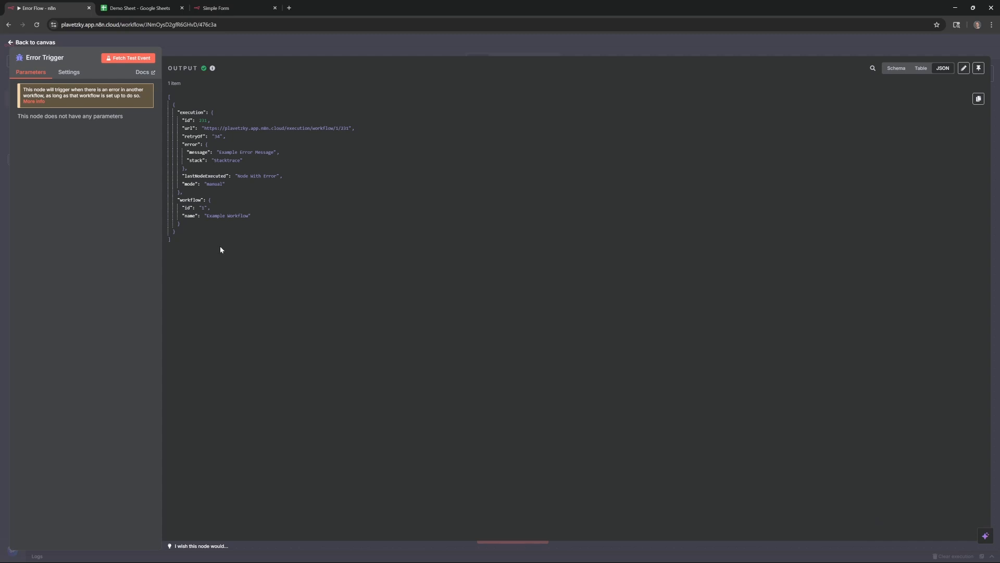
pyautogui.moveTo(185, 216); pyautogui.dragTo(260, 216)
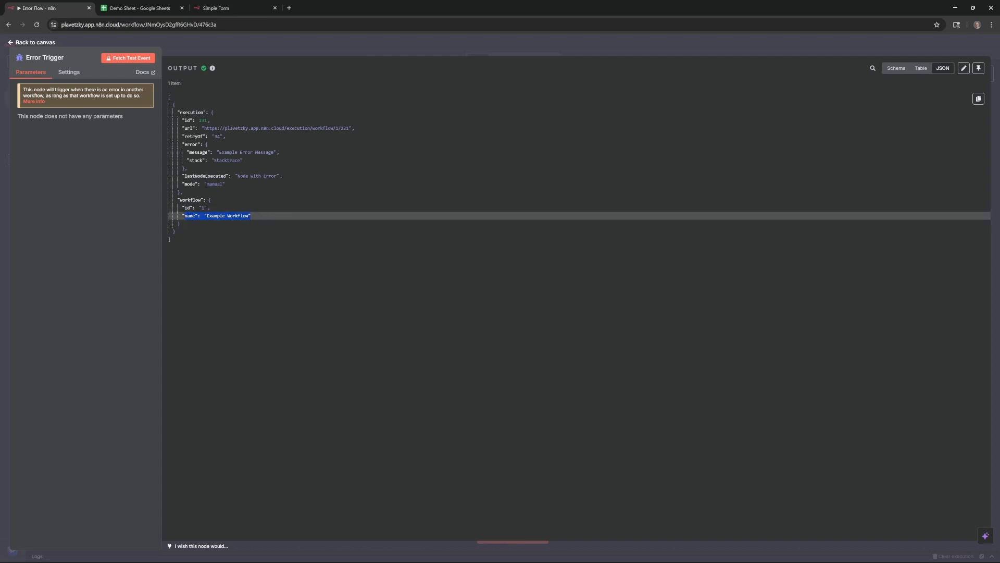
pyautogui.click(216, 209)
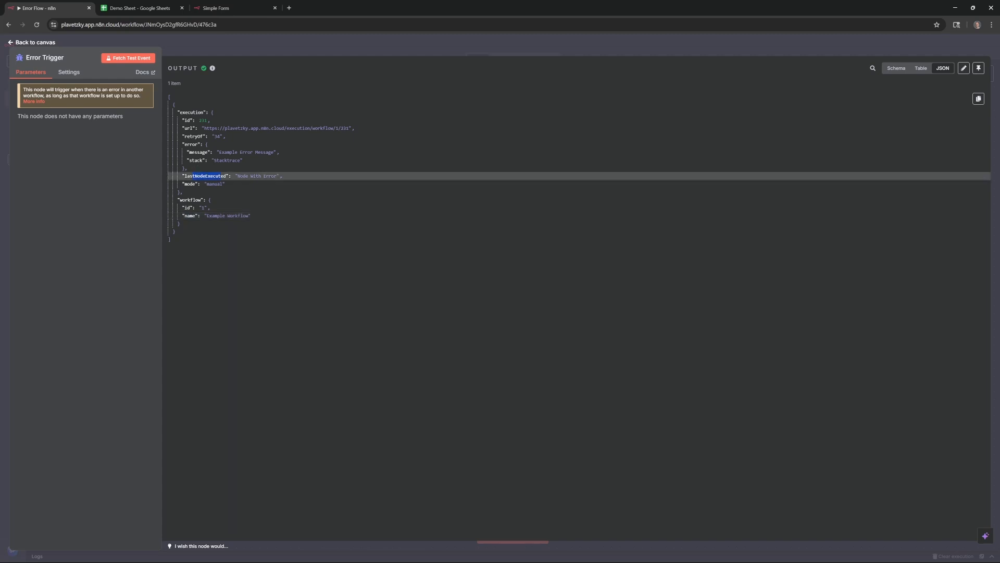
pyautogui.moveTo(192, 152); pyautogui.dragTo(258, 153)
pyautogui.click(290, 152)
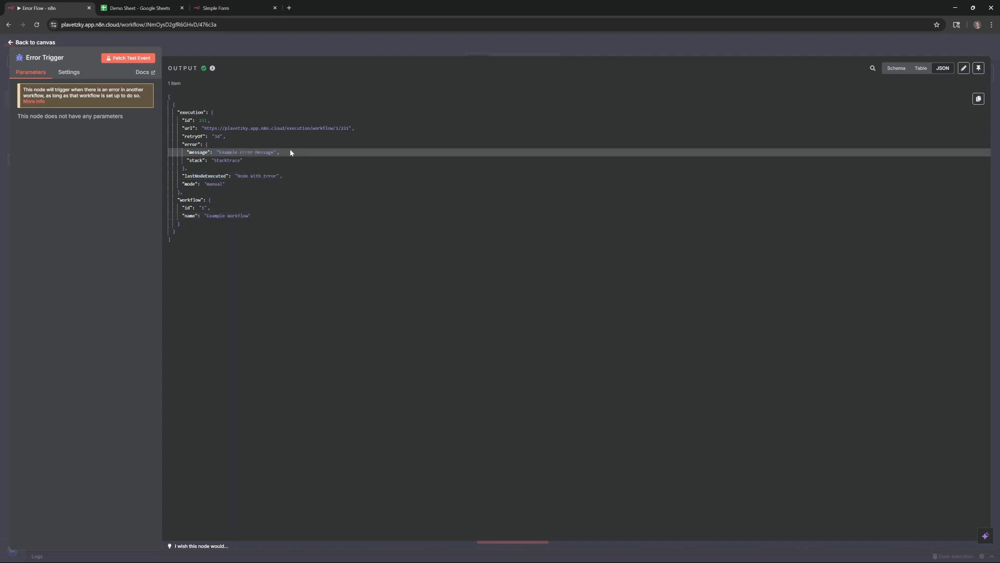
# Line the Error Trigger up before the Code and Send a message nodes on the canvas
pyautogui.click(41, 42)
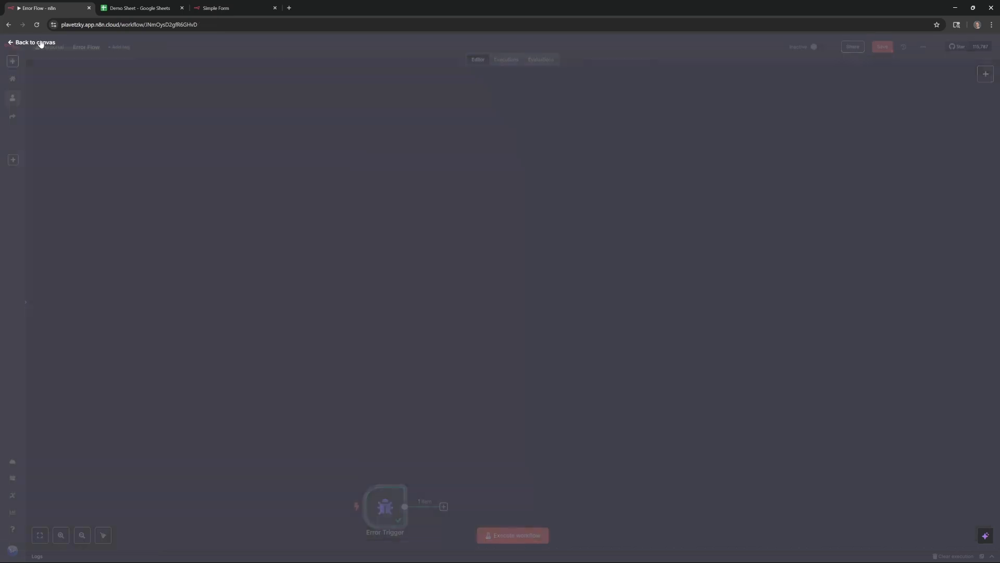
pyautogui.scroll(-2, 448, 380)
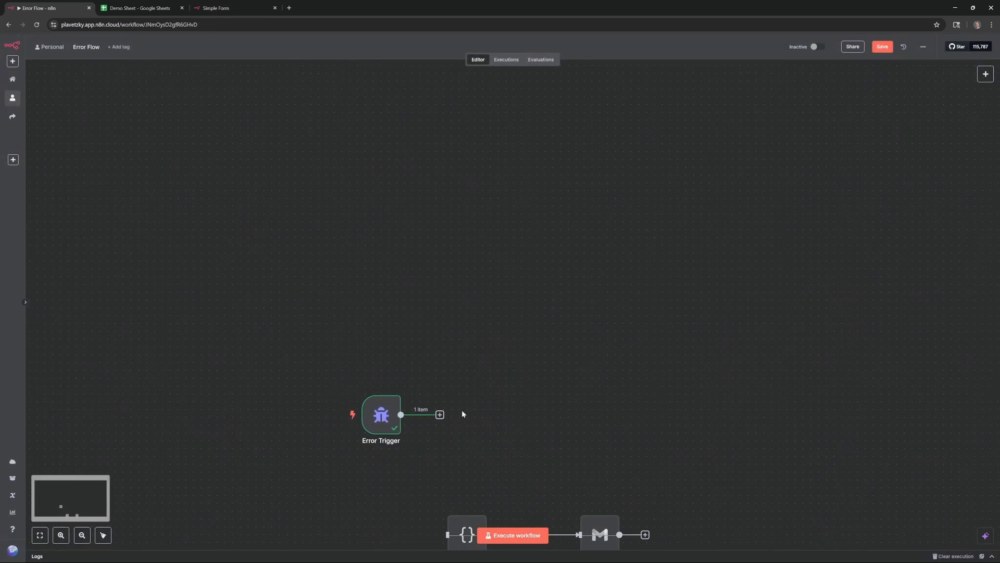
pyautogui.scroll(-4, 463, 414)
pyautogui.moveTo(364, 257); pyautogui.dragTo(348, 375)
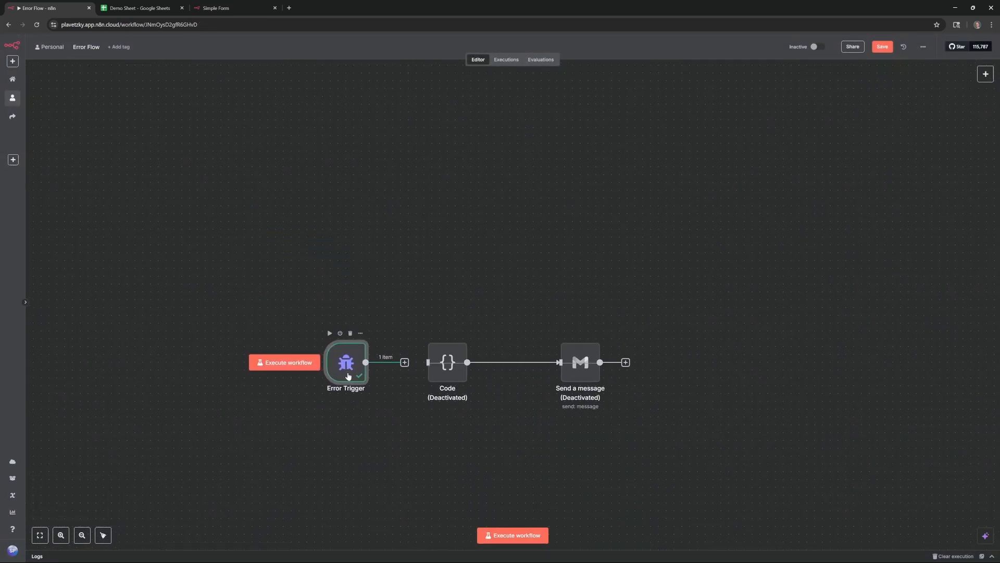
pyautogui.doubleClick(454, 374)
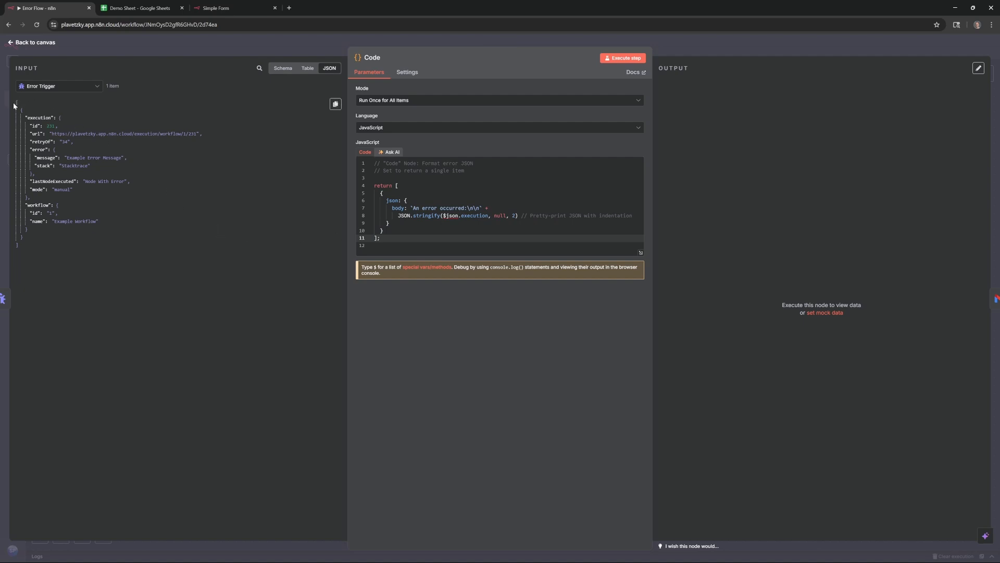
# Review the Code node's incoming error JSON and its formatting script
pyautogui.moveTo(20, 104); pyautogui.dragTo(84, 210)
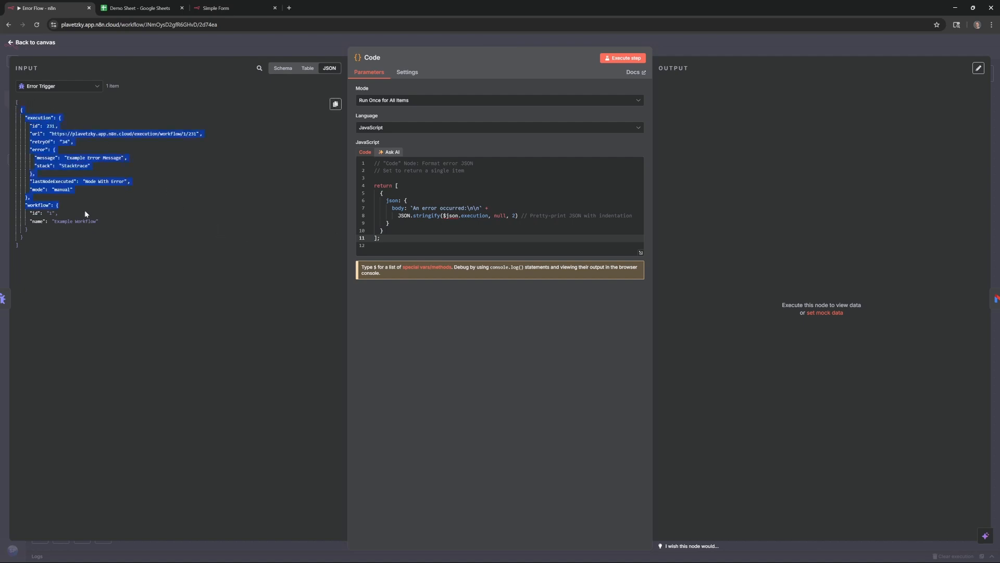
pyautogui.click(92, 251)
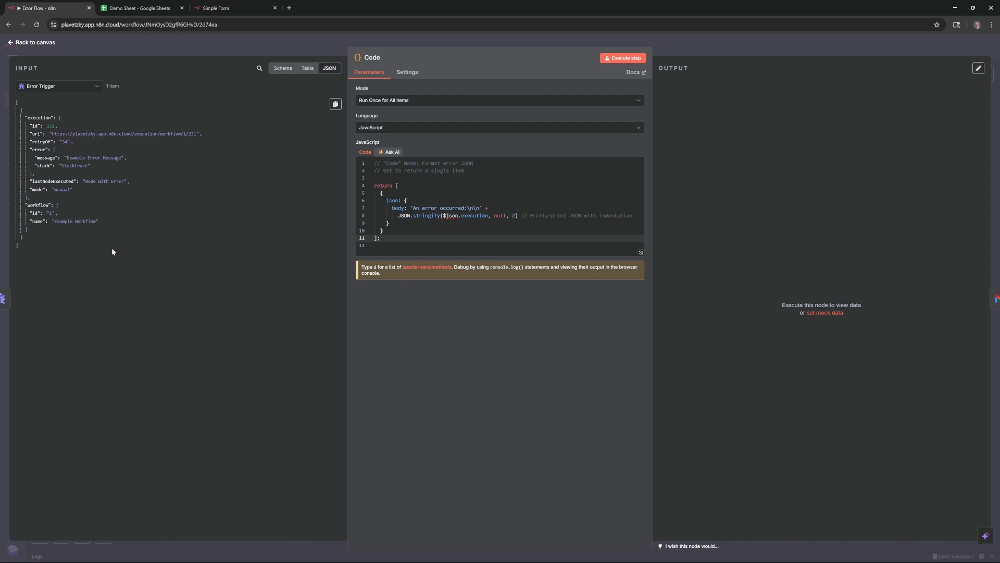
pyautogui.click(32, 43)
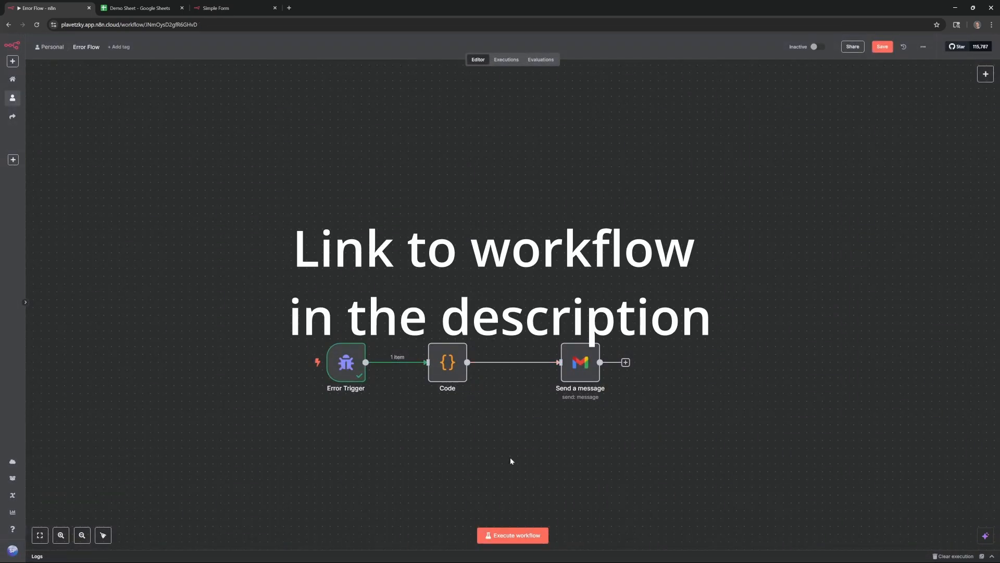
# Execute the whole Error Flow workflow, with each node passing 1 item
pyautogui.click(521, 535)
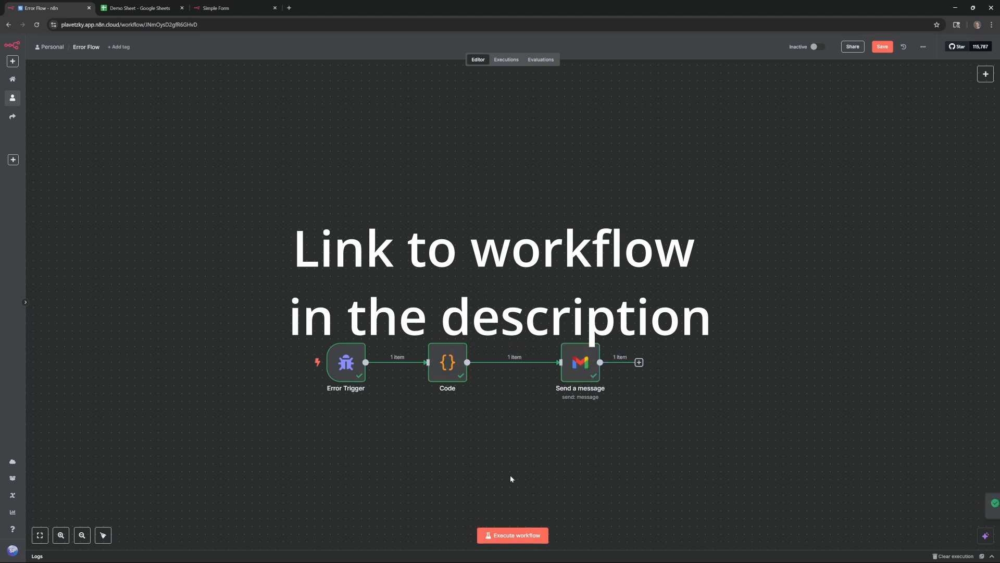
pyautogui.click(578, 376)
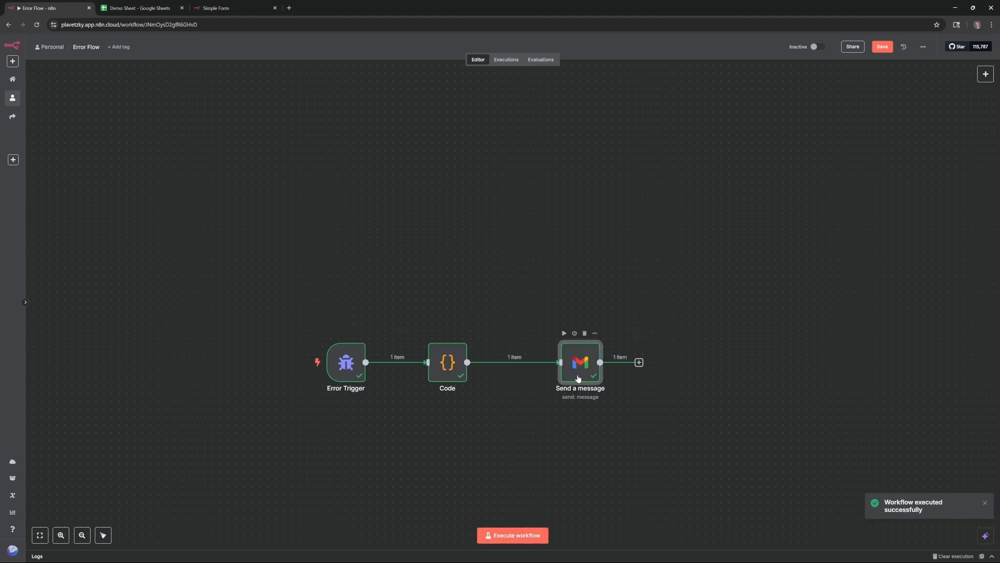
pyautogui.doubleClick(577, 378)
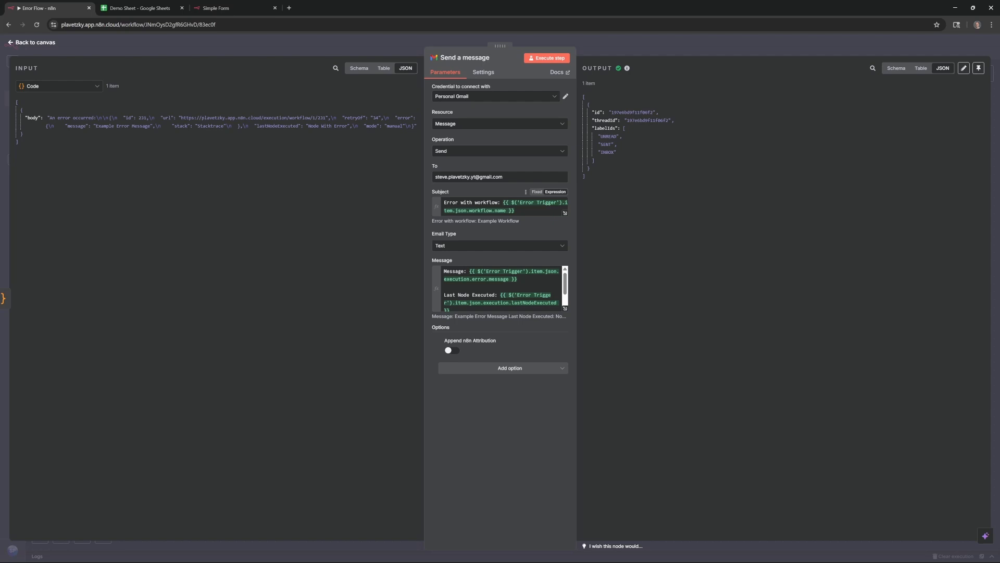
# Preview the email Subject expression and show the Error Trigger's sample data as the node's input
pyautogui.click(506, 202)
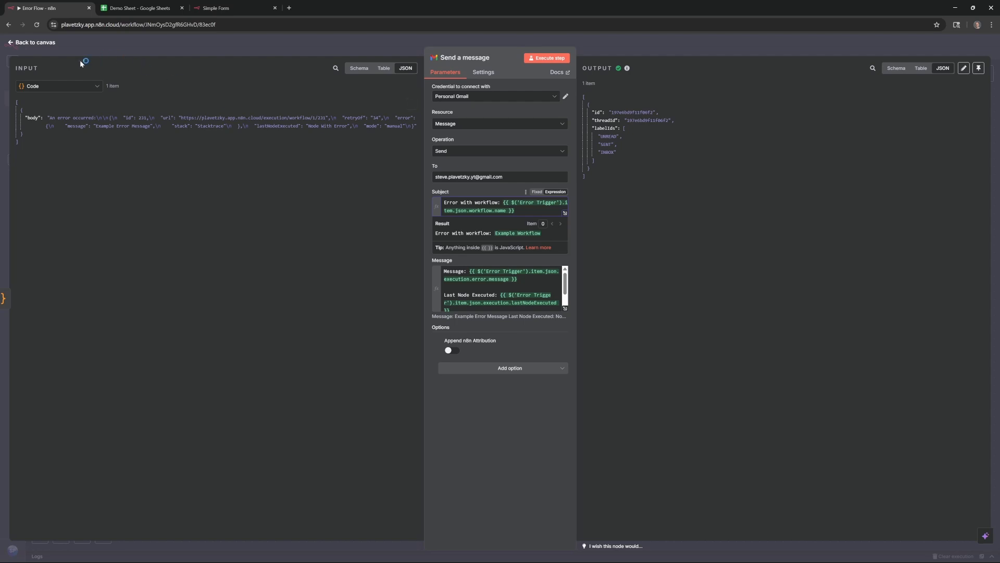
pyautogui.click(81, 88)
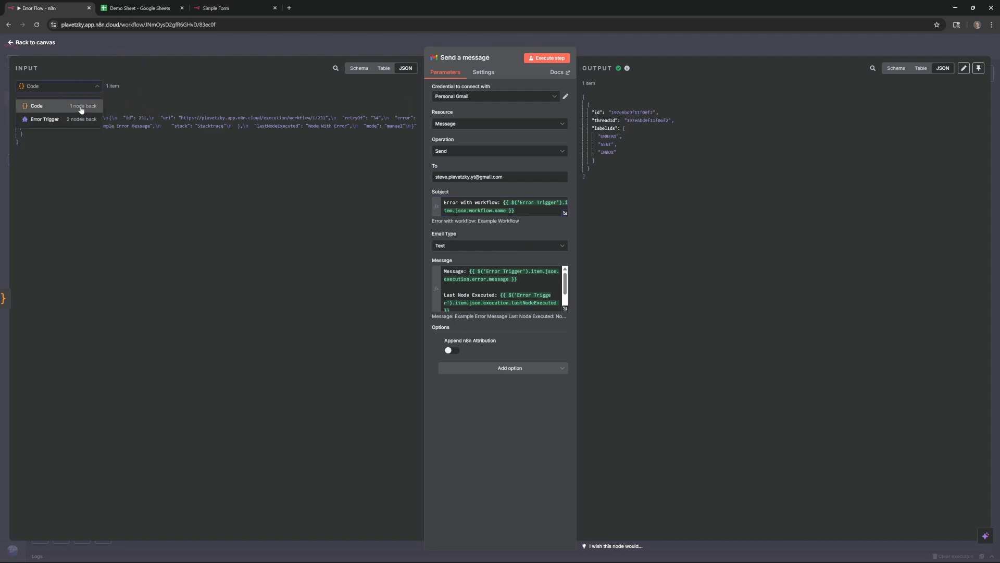
pyautogui.click(45, 113)
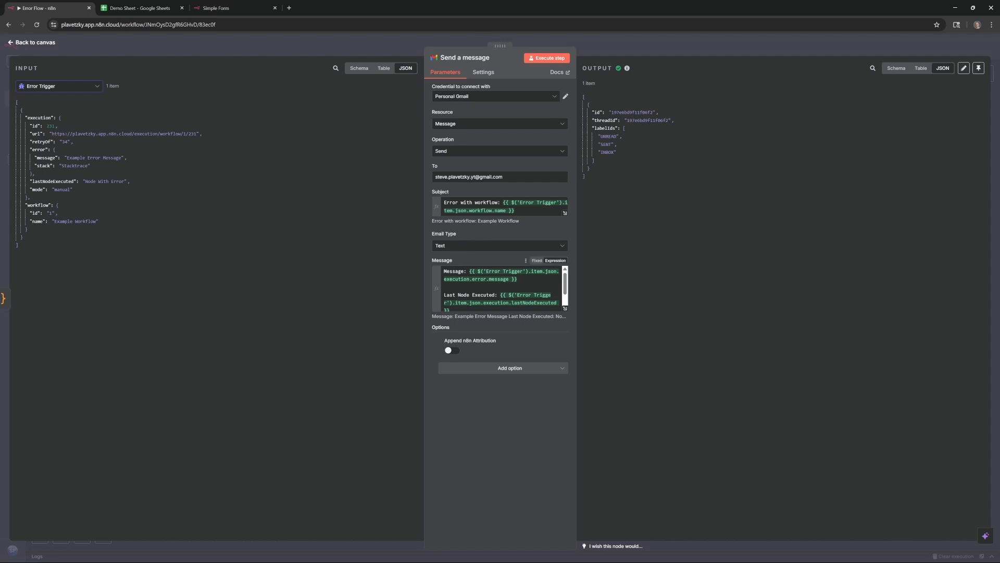
# Add 'Error' to the email Message expression and test-send the error email with Execute step
pyautogui.click(454, 271)
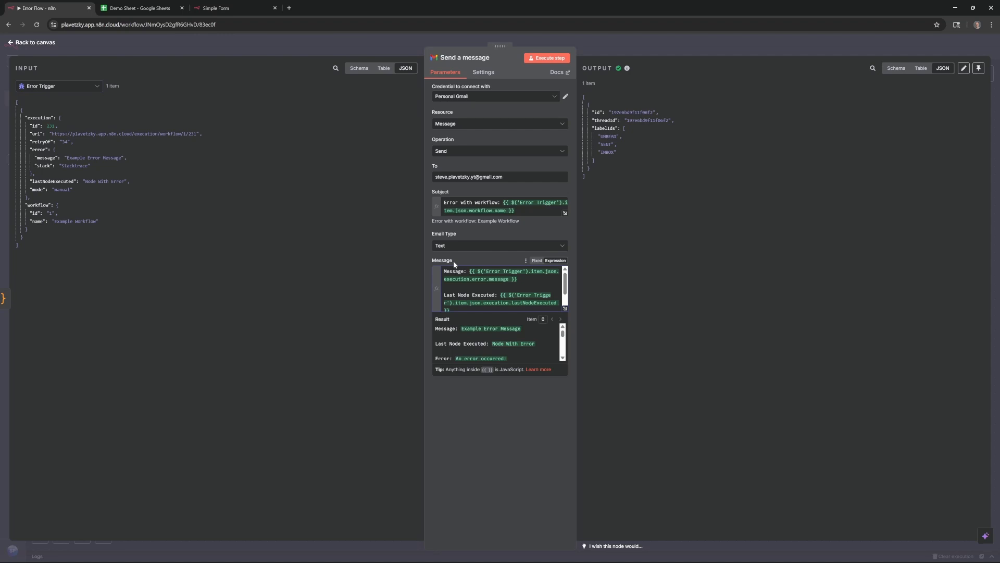
pyautogui.write('Error')
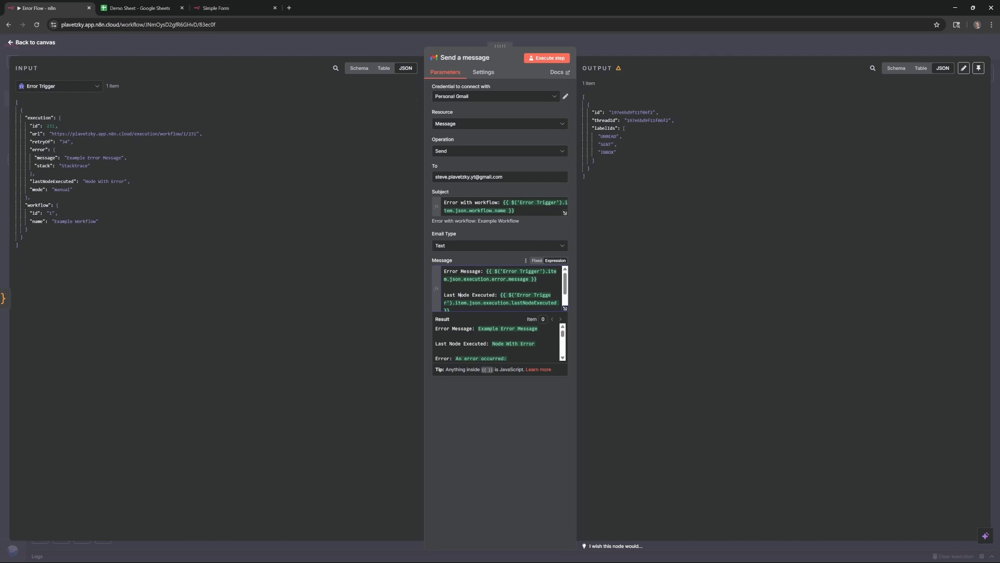
pyautogui.scroll(-1, 459, 295)
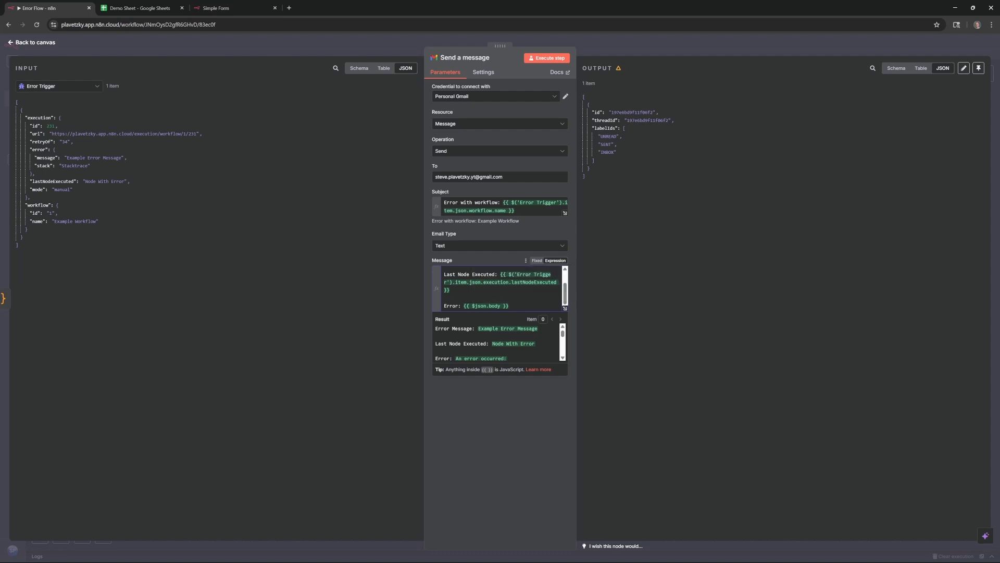
pyautogui.scroll(-2, 498, 342)
pyautogui.scroll(1, 497, 343)
pyautogui.scroll(-1, 497, 343)
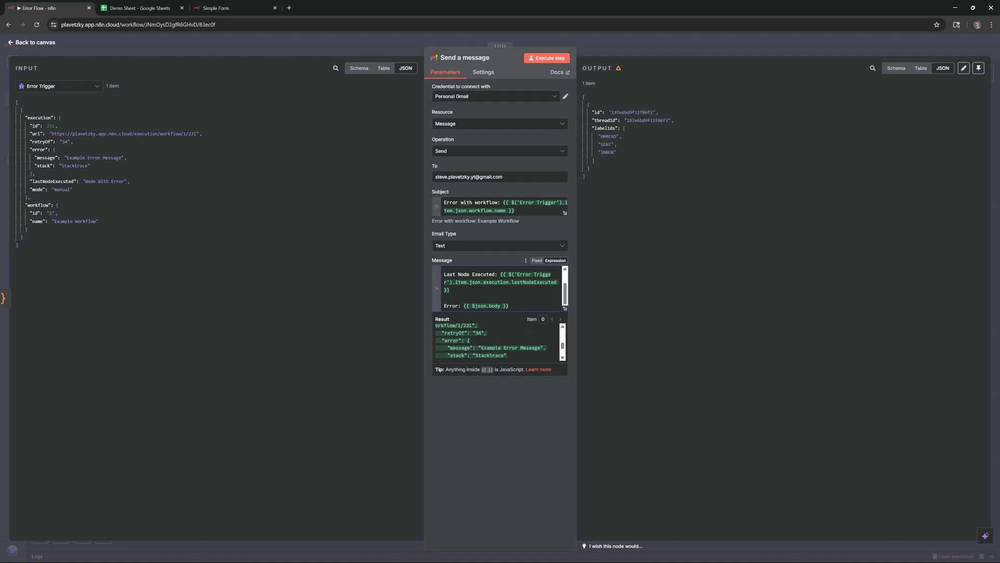
pyautogui.moveTo(442, 333); pyautogui.dragTo(492, 361)
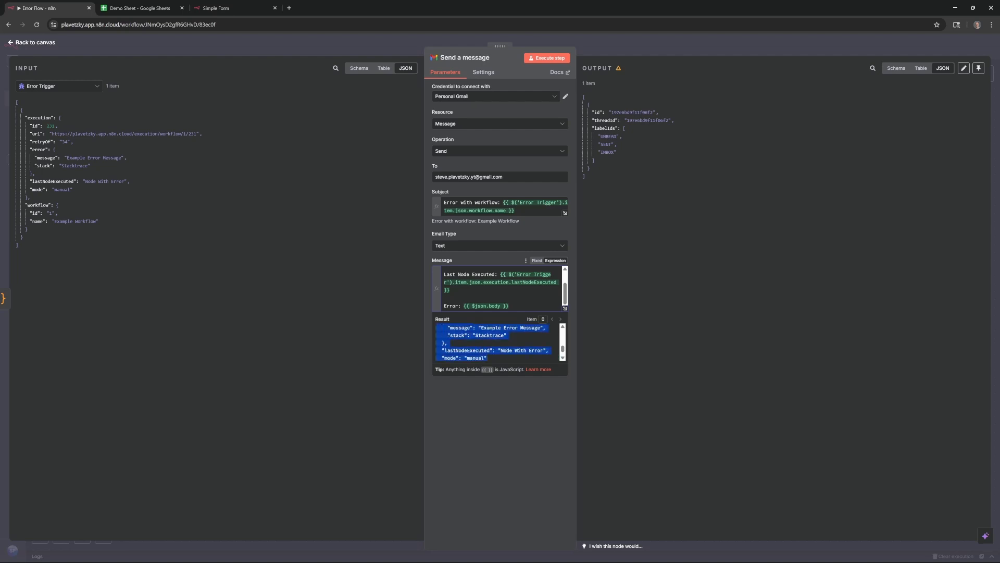
pyautogui.click(523, 423)
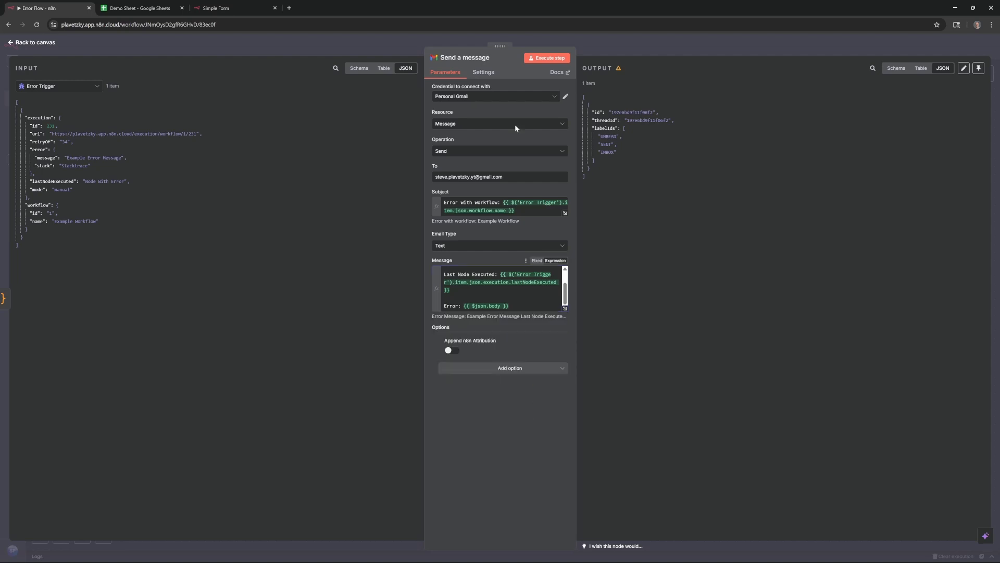
pyautogui.click(548, 59)
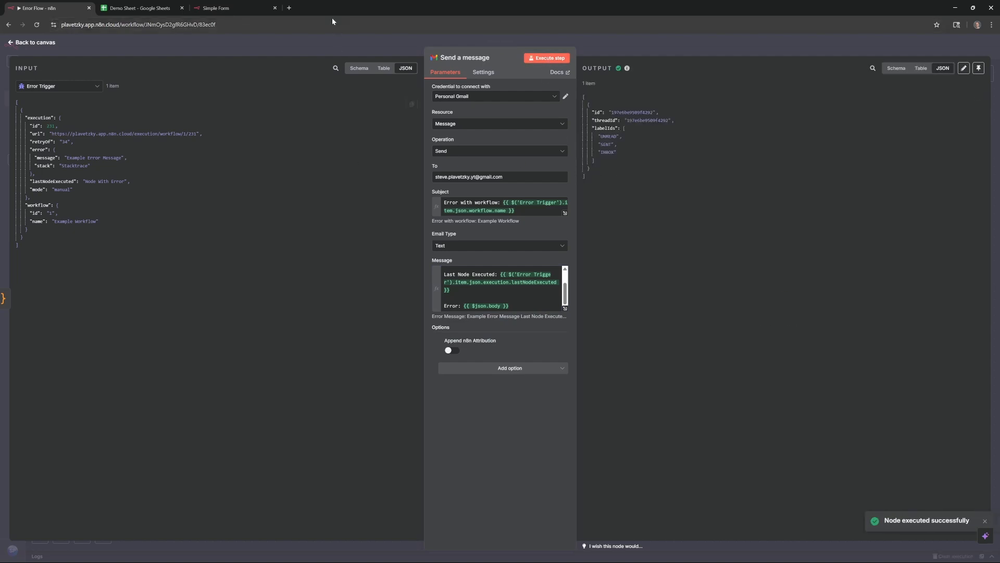
# Check the 'Error with workflow: Example Workflow' email in Gmail, then return to the n8n tab
pyautogui.click(289, 8)
pyautogui.write('gmai')
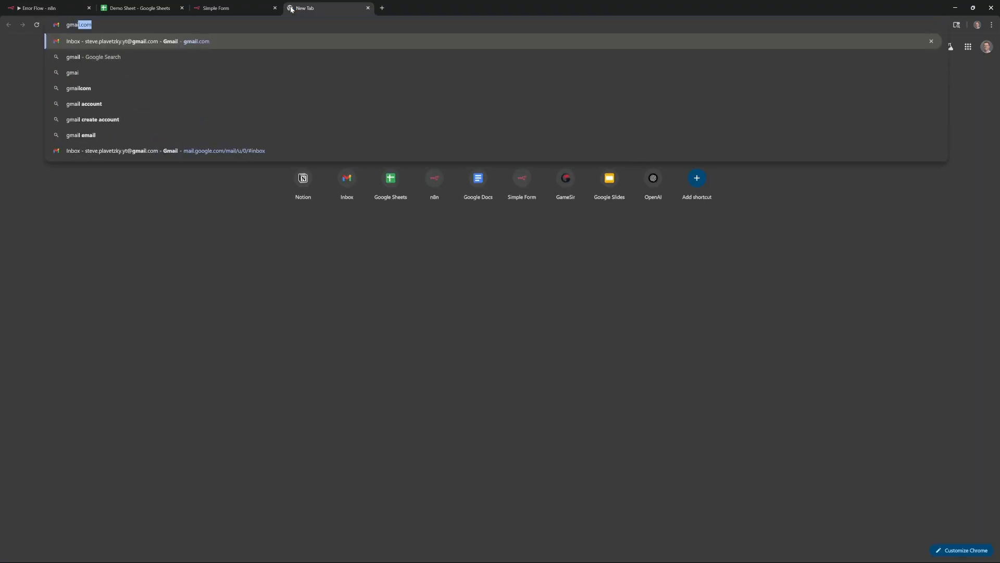
pyautogui.press('Return')
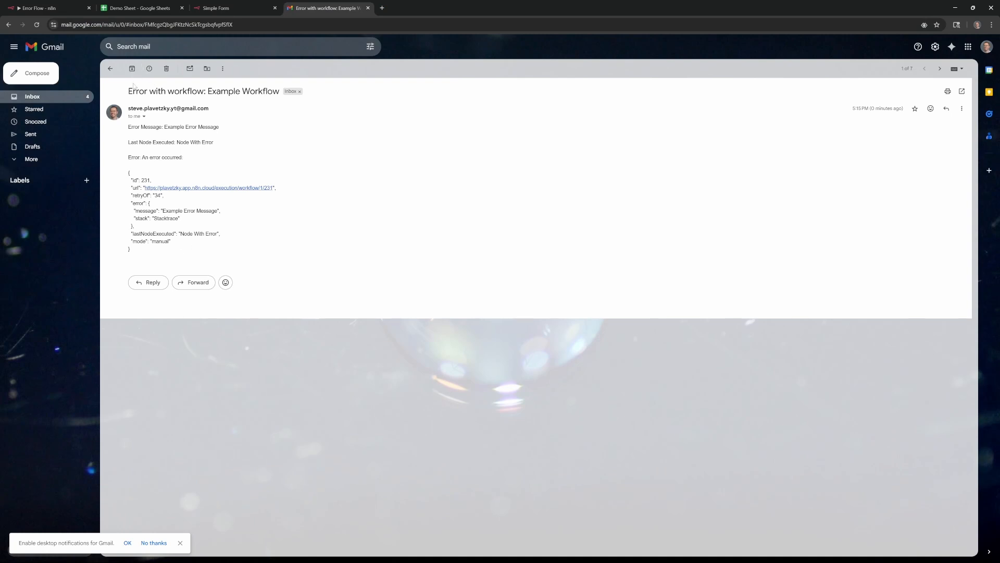
pyautogui.moveTo(133, 91); pyautogui.dragTo(230, 101)
pyautogui.click(227, 135)
pyautogui.click(48, 6)
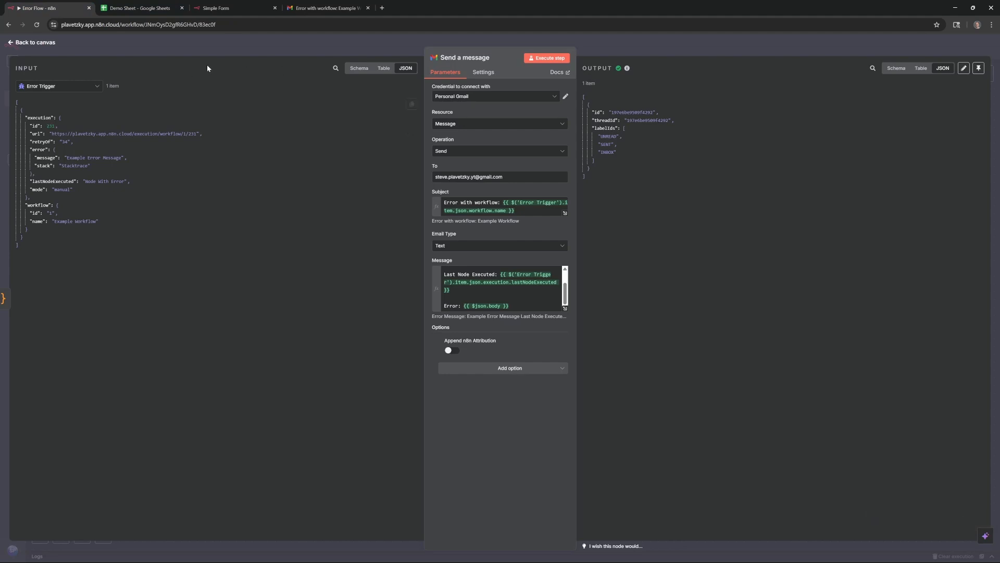
# Save the Error Flow workflow and open the Demo of Error workflow
pyautogui.click(21, 43)
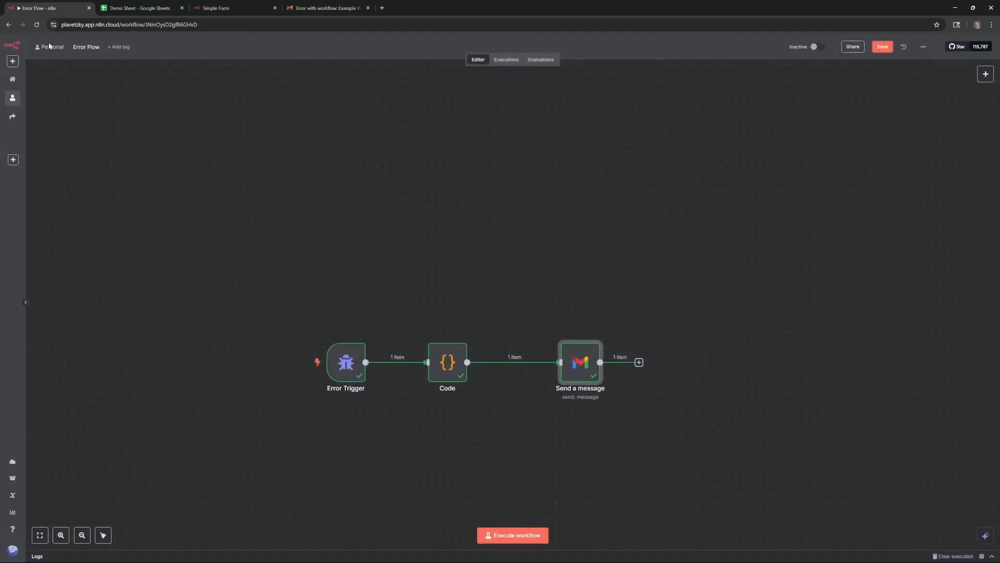
pyautogui.click(890, 47)
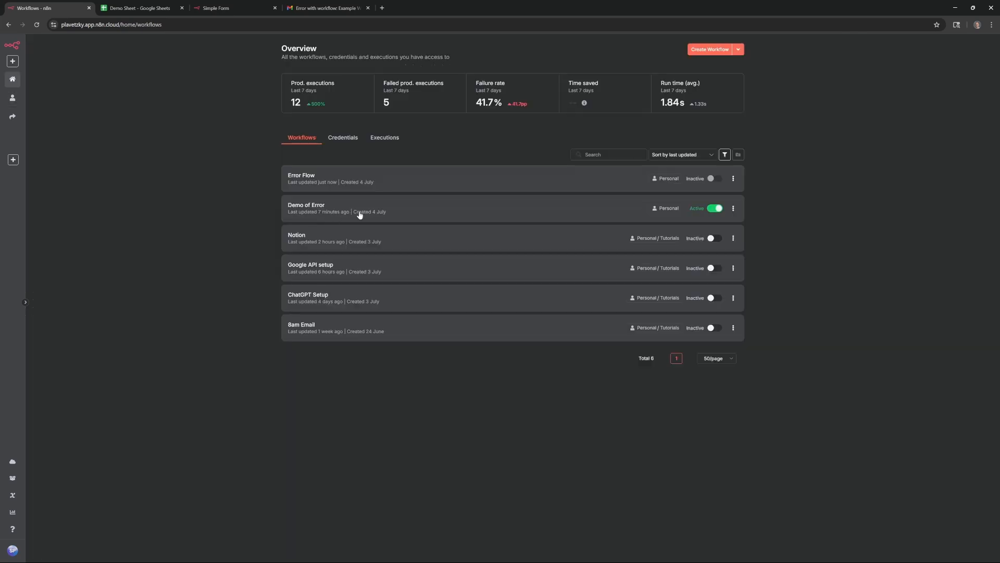
pyautogui.click(353, 212)
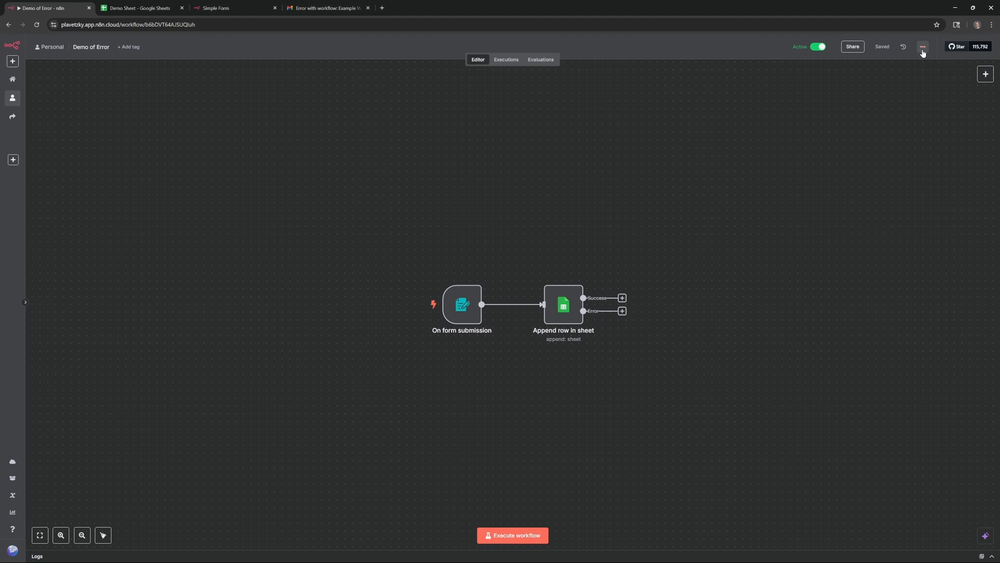
# Set Demo of Error's Error Workflow setting to Error Flow and save the settings
pyautogui.click(923, 51)
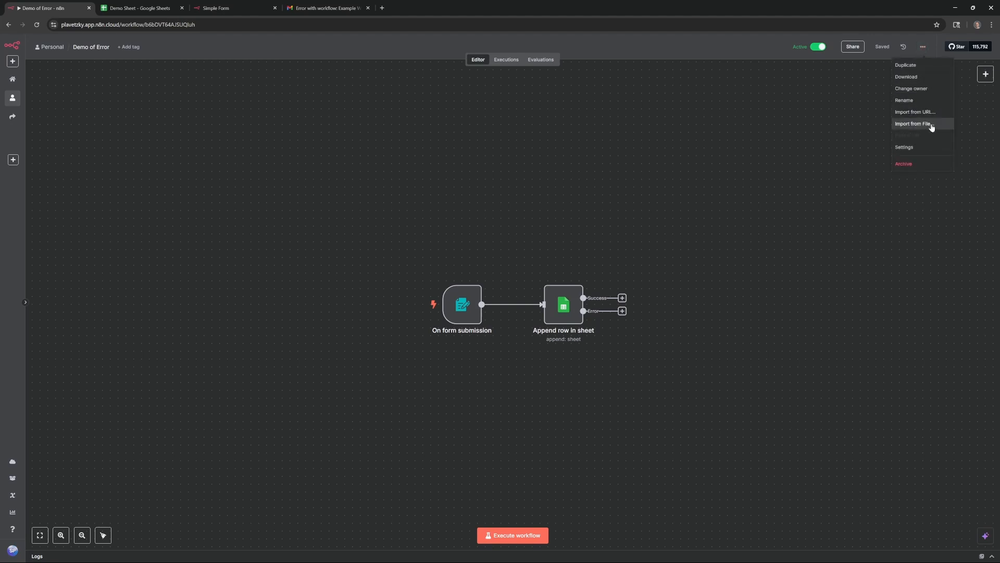
pyautogui.click(931, 150)
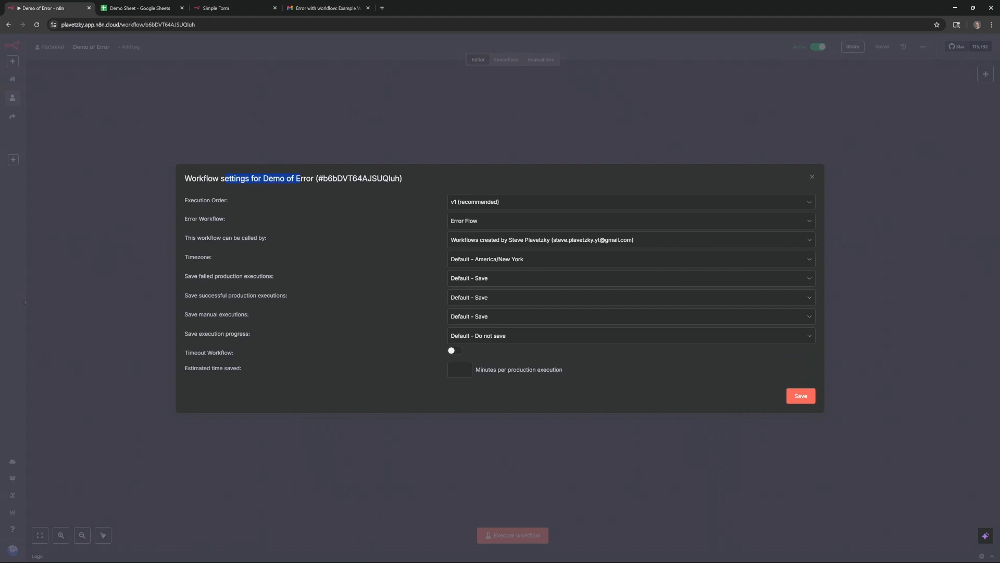
pyautogui.click(190, 224)
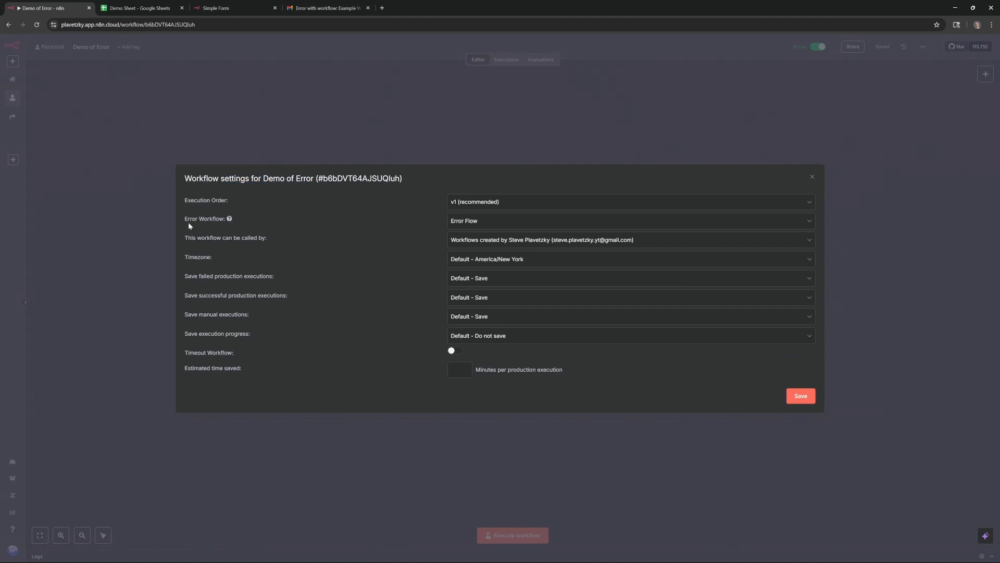
pyautogui.click(501, 224)
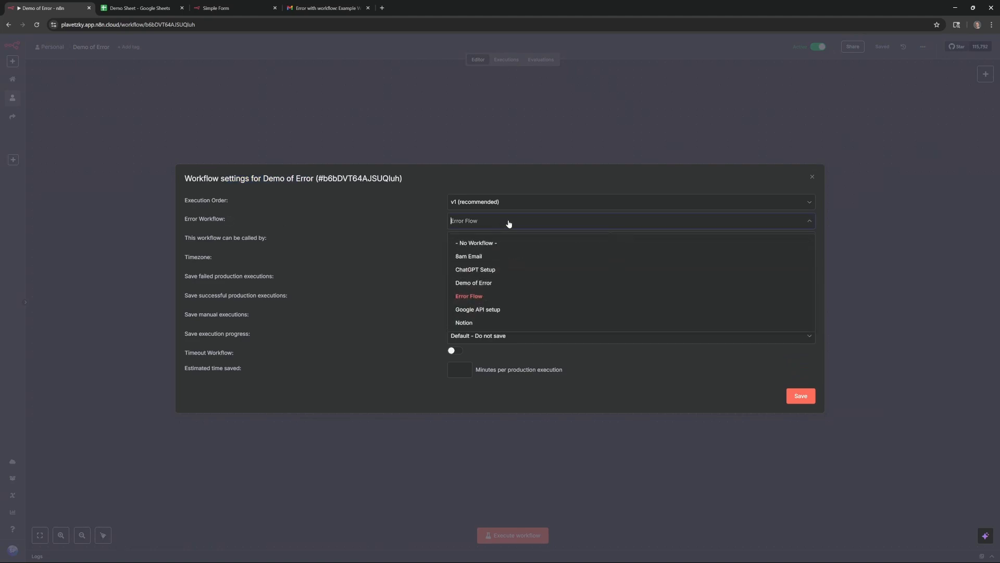
pyautogui.click(521, 297)
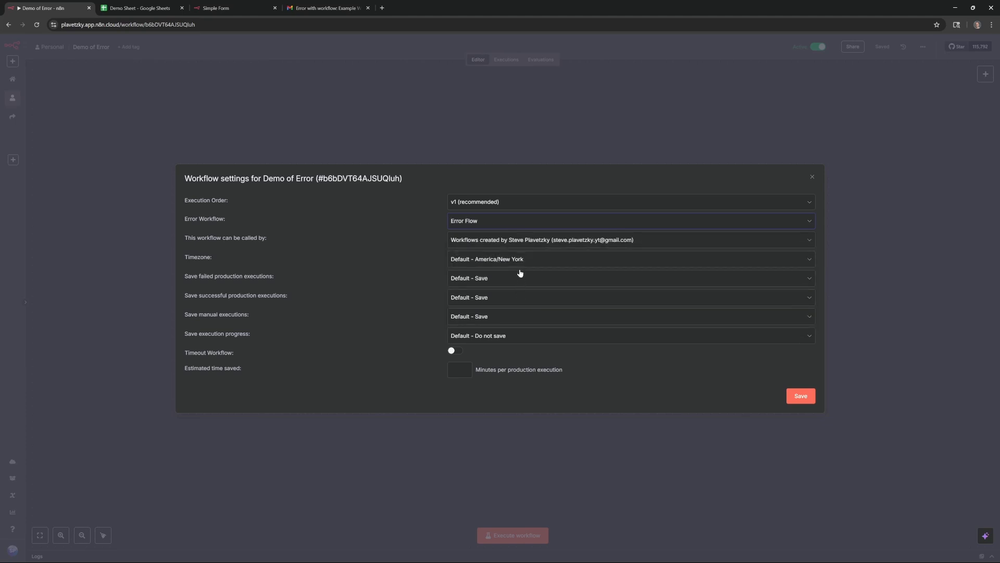
pyautogui.click(801, 398)
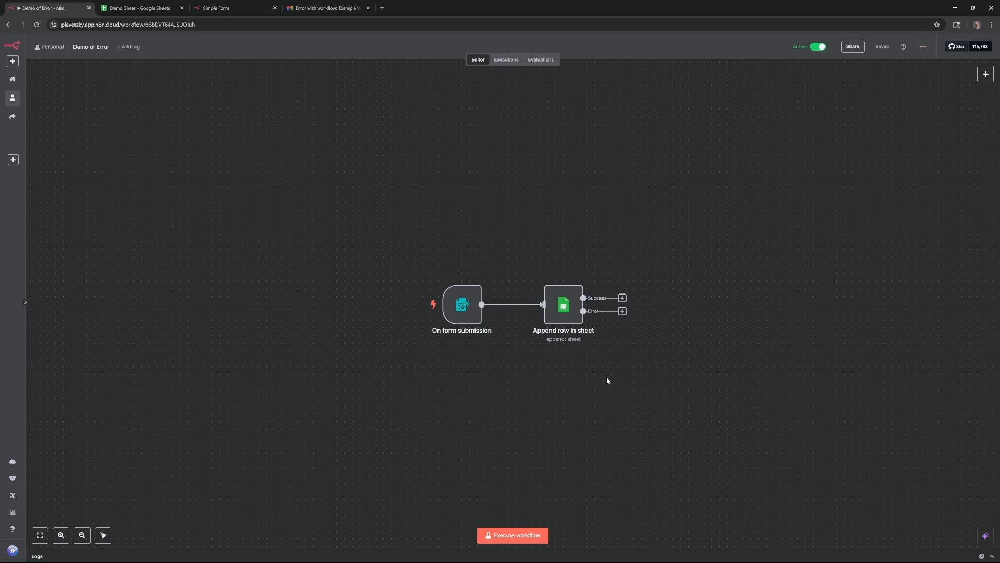
# Set Append row in sheet's On Error to Continue (using error output), after first trying Stop Workflow
pyautogui.doubleClick(564, 319)
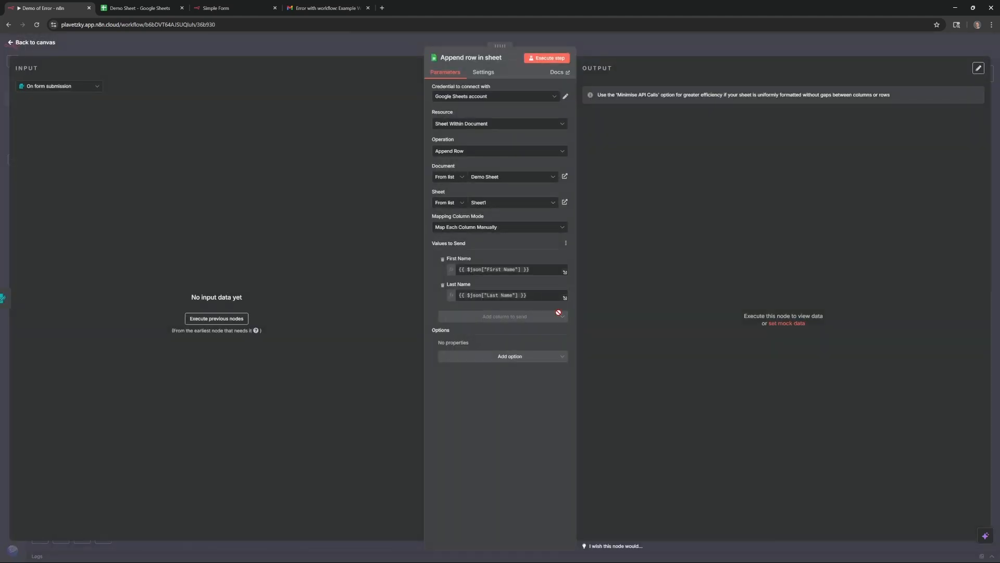
pyautogui.click(486, 74)
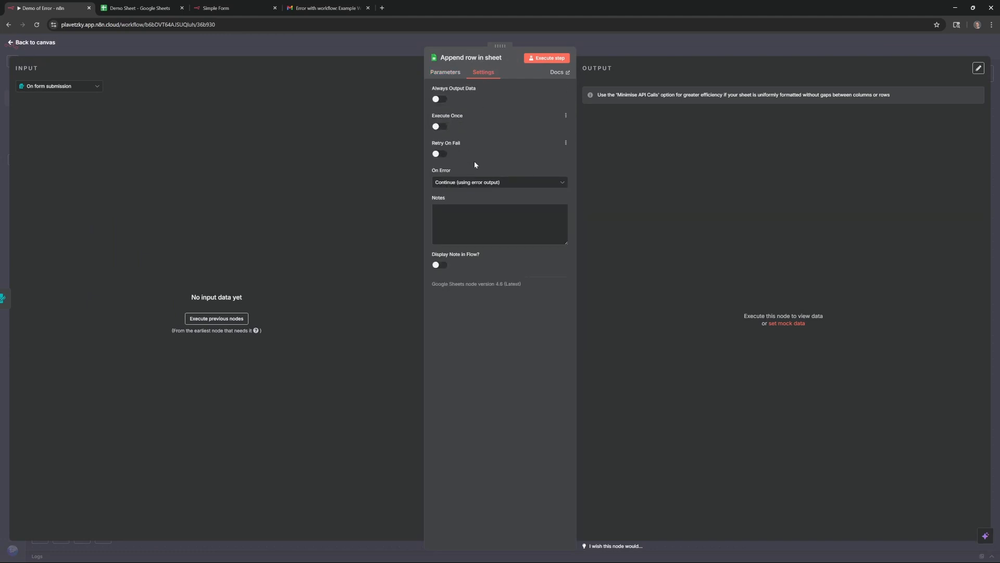
pyautogui.click(454, 182)
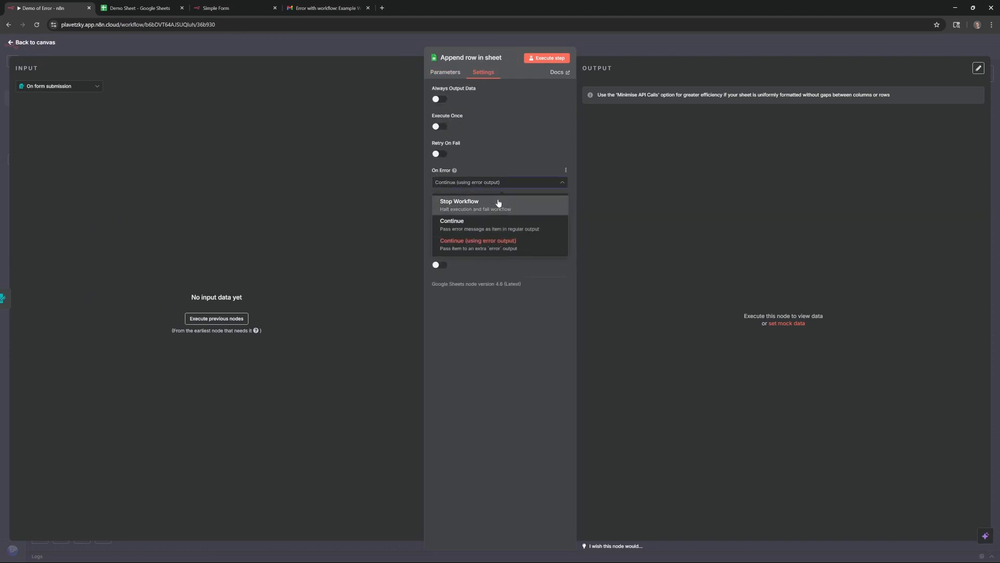
pyautogui.click(499, 203)
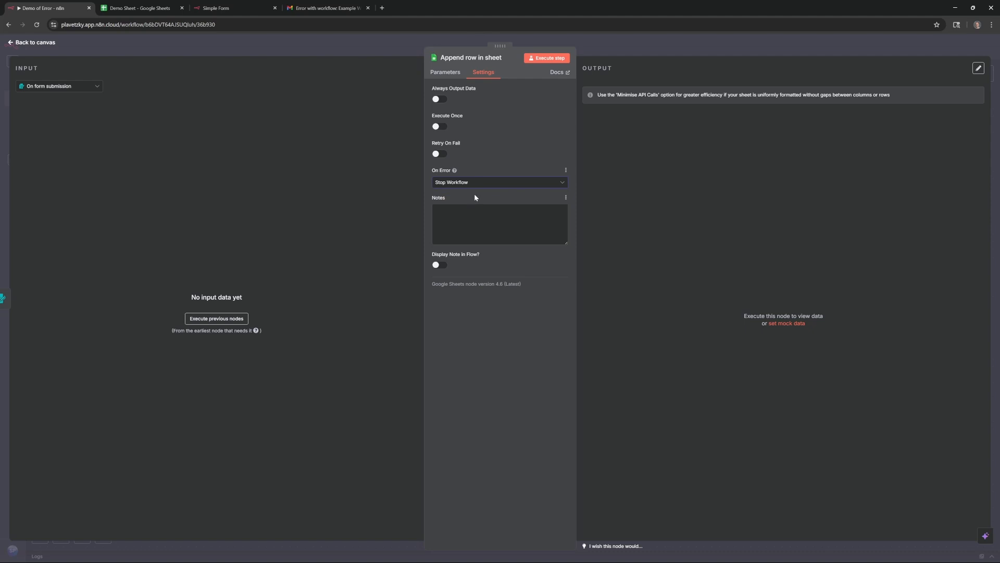
pyautogui.click(477, 184)
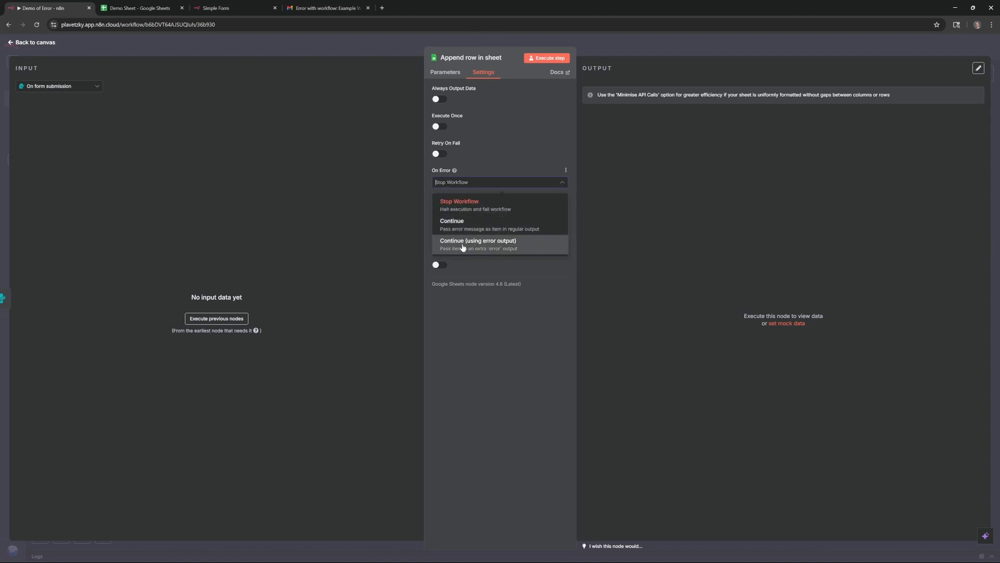
pyautogui.click(510, 246)
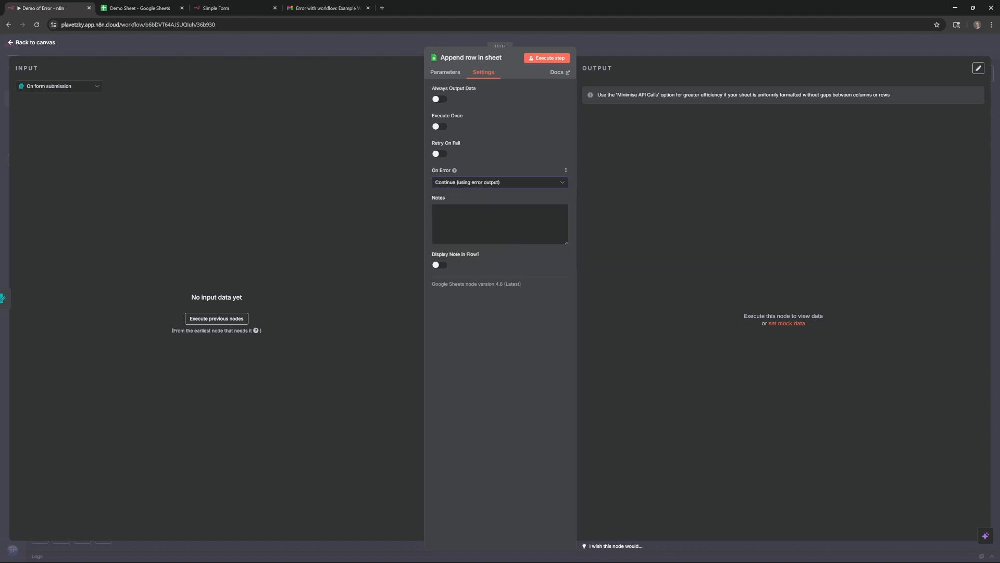
pyautogui.click(32, 42)
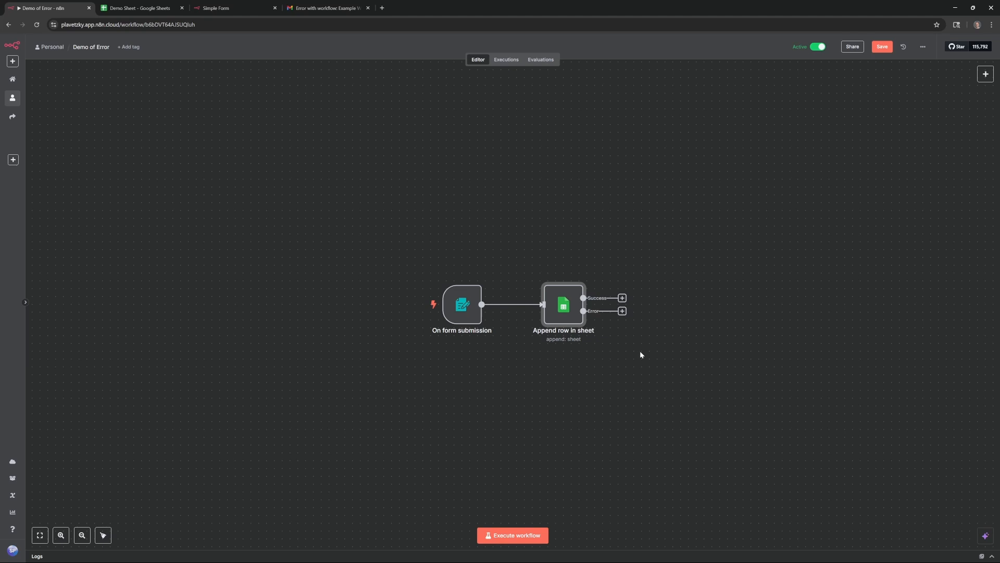
# Change Append row in sheet's On Error back to Stop Workflow and review its parameters
pyautogui.doubleClick(562, 306)
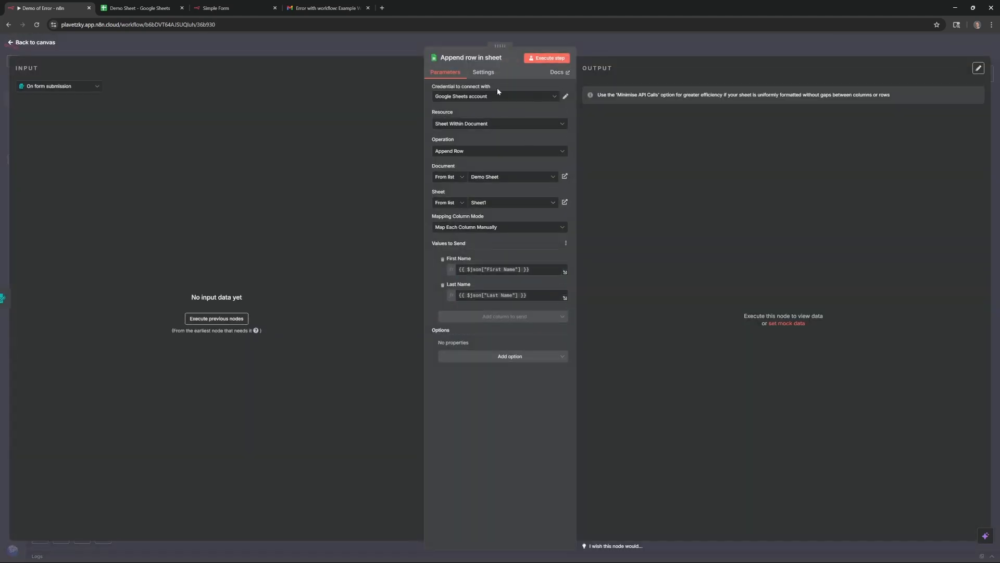
pyautogui.click(485, 73)
pyautogui.click(480, 182)
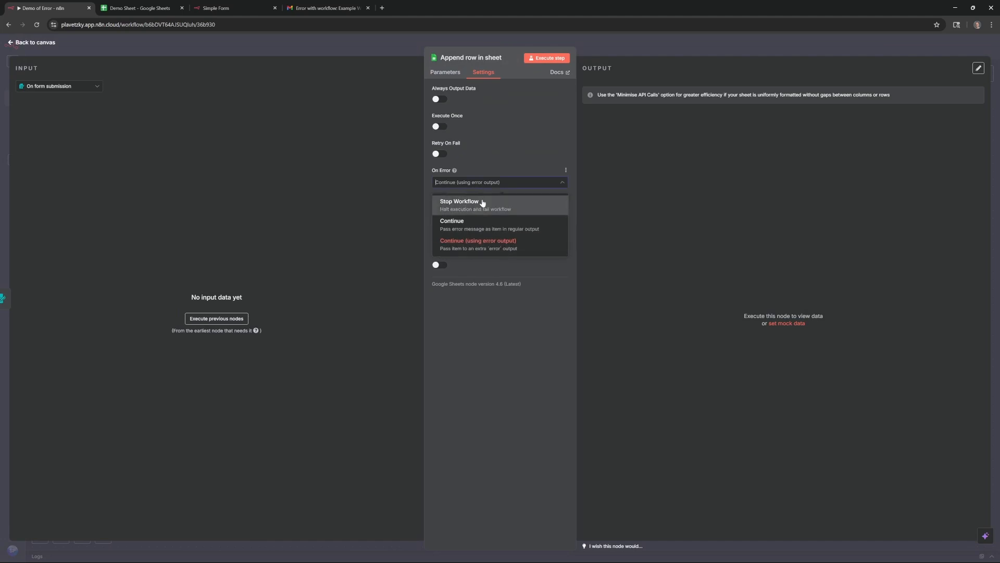
pyautogui.click(483, 203)
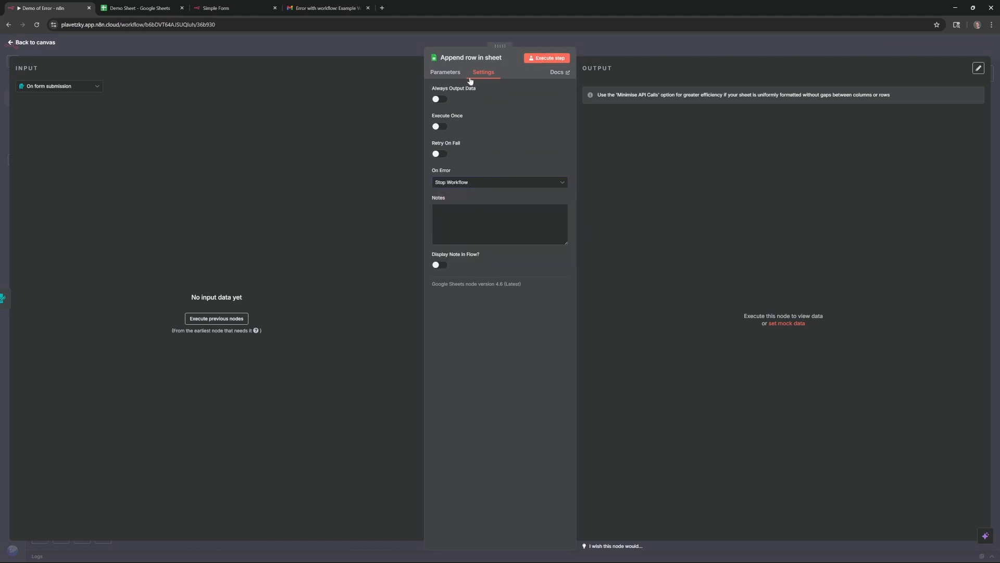
pyautogui.click(455, 72)
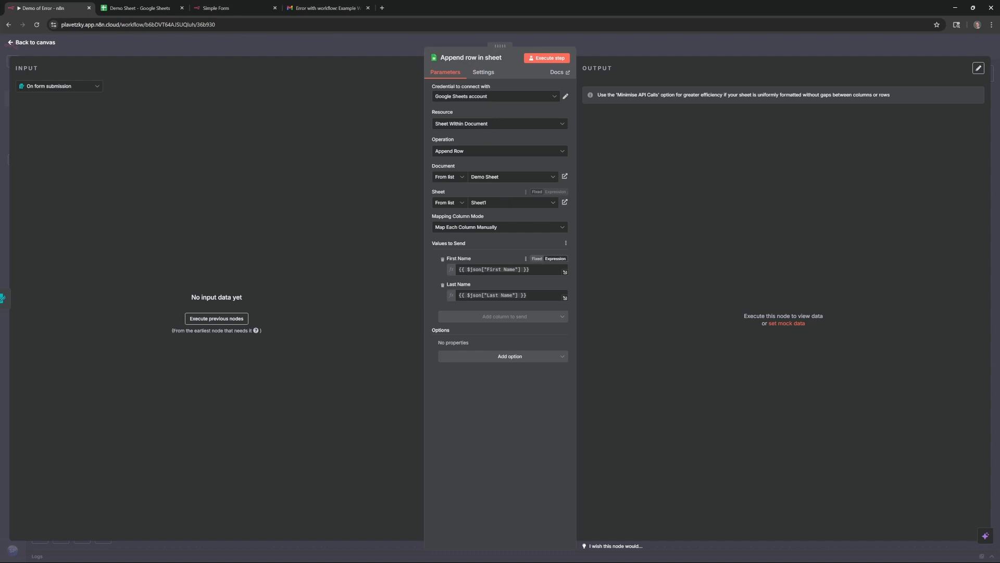
pyautogui.click(47, 45)
# Copy the On form submission node's production URL
pyautogui.doubleClick(476, 304)
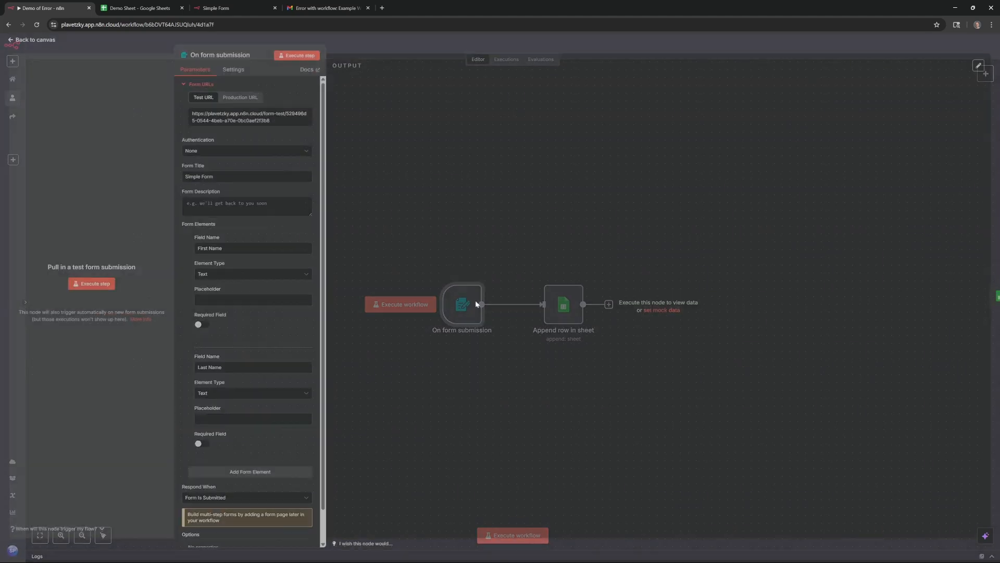
pyautogui.click(247, 125)
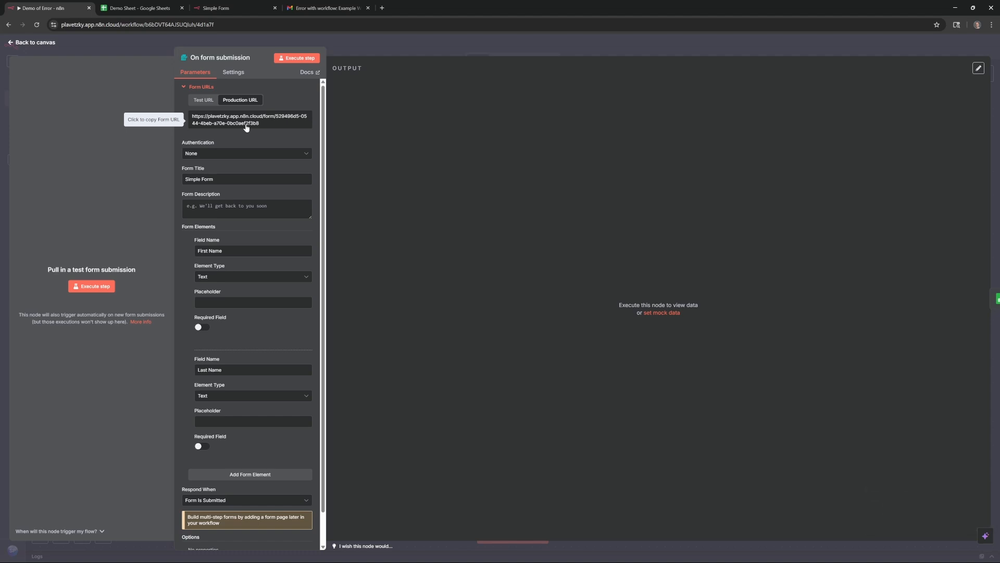
pyautogui.click(33, 44)
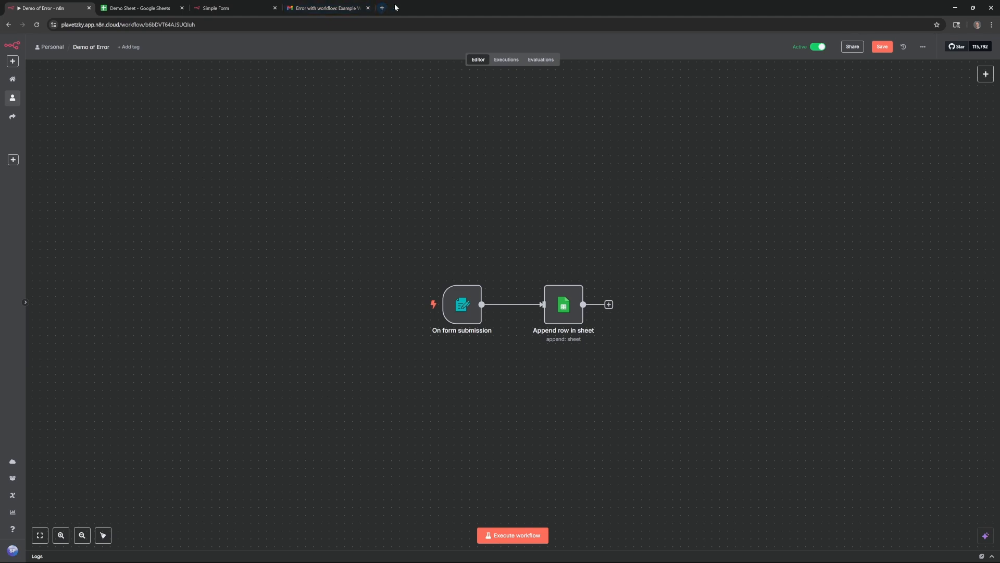
# Load the production Simple Form, submit a first and last name, and check the Demo Sheet
pyautogui.click(256, 10)
pyautogui.click(149, 24)
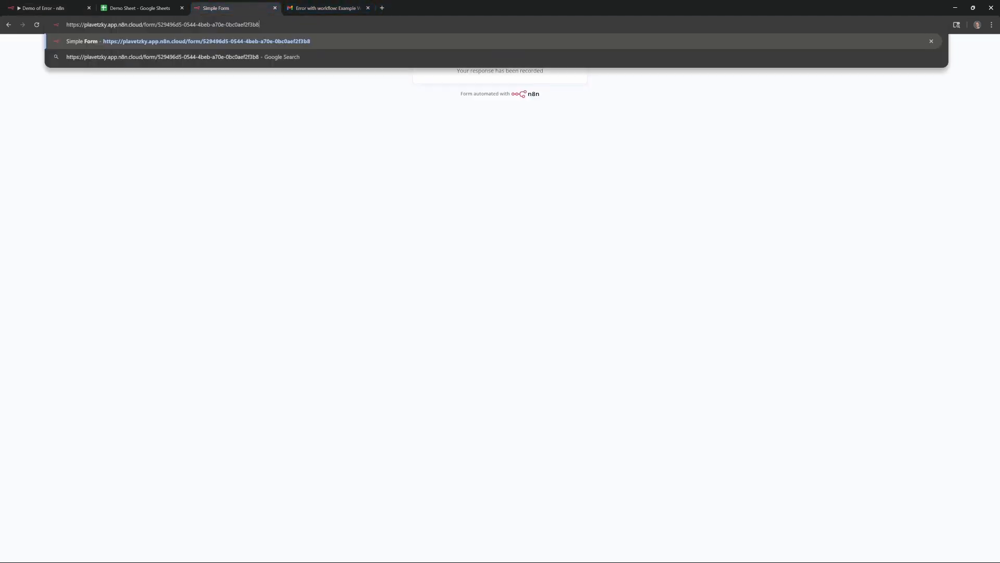
pyautogui.press('Return')
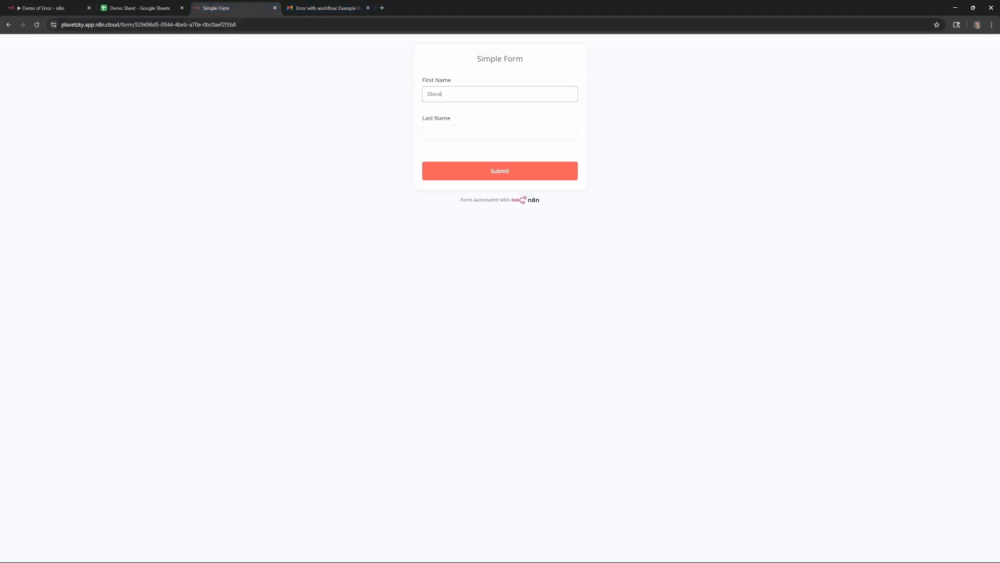
pyautogui.press('Tab')
pyautogui.press('Return')
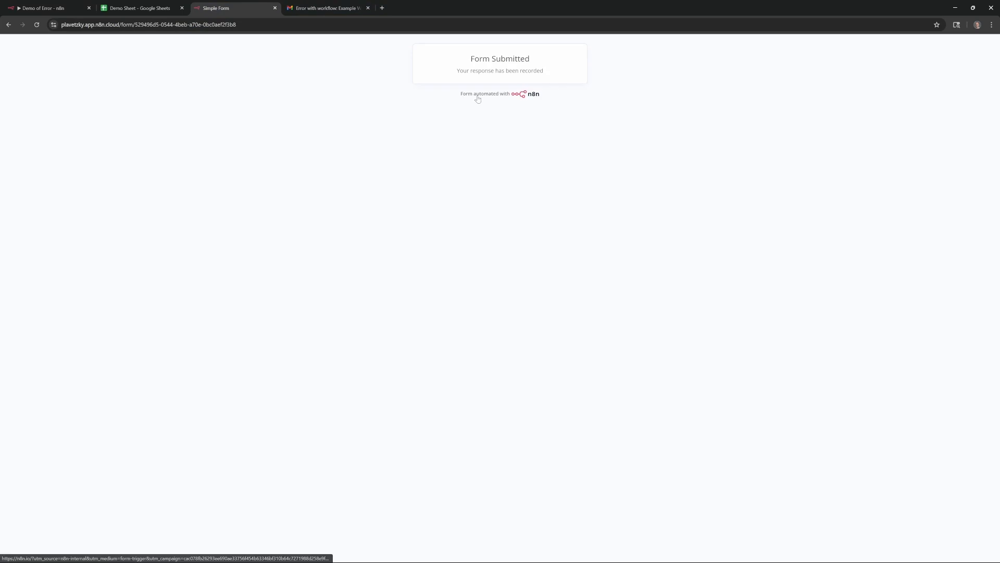
pyautogui.click(152, 3)
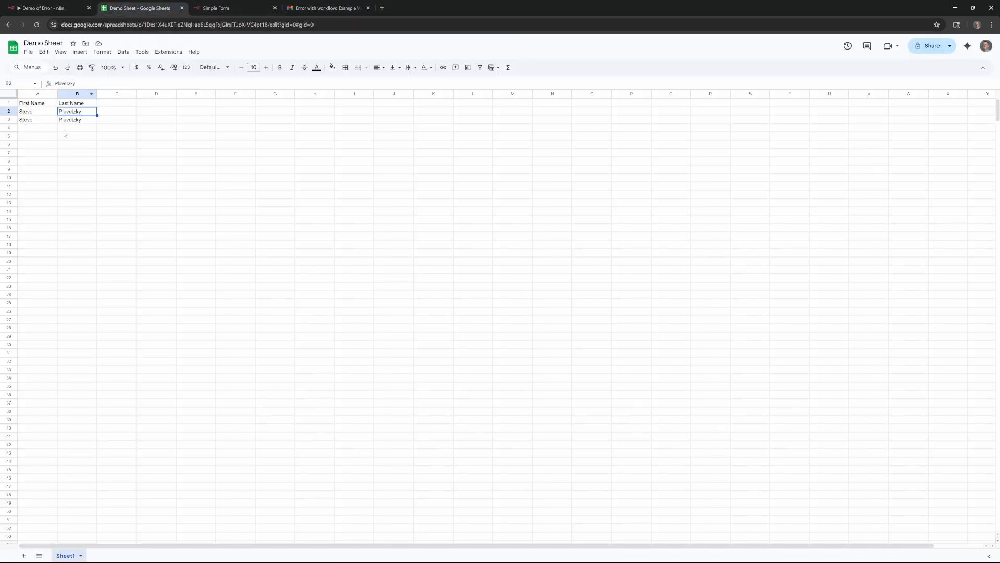
# Check the new submission in row 4 and rename the B1 header to 'Last Name2'
pyautogui.moveTo(46, 129); pyautogui.dragTo(78, 128)
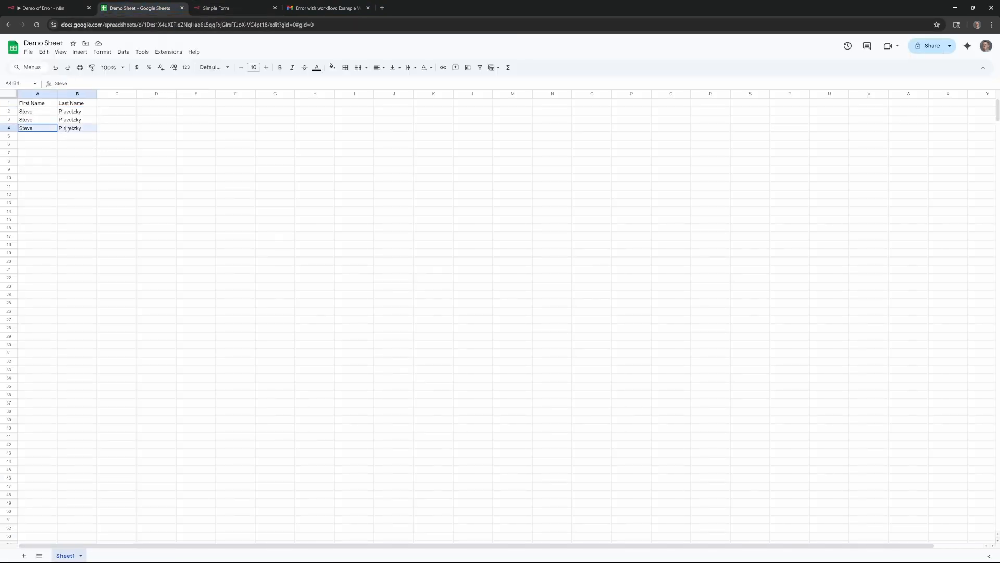
pyautogui.click(110, 129)
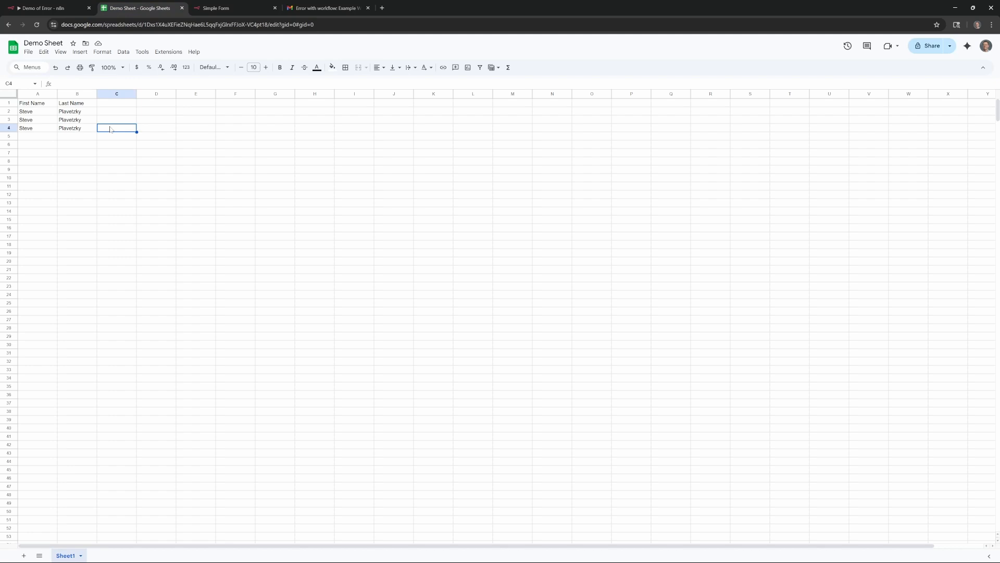
pyautogui.doubleClick(83, 103)
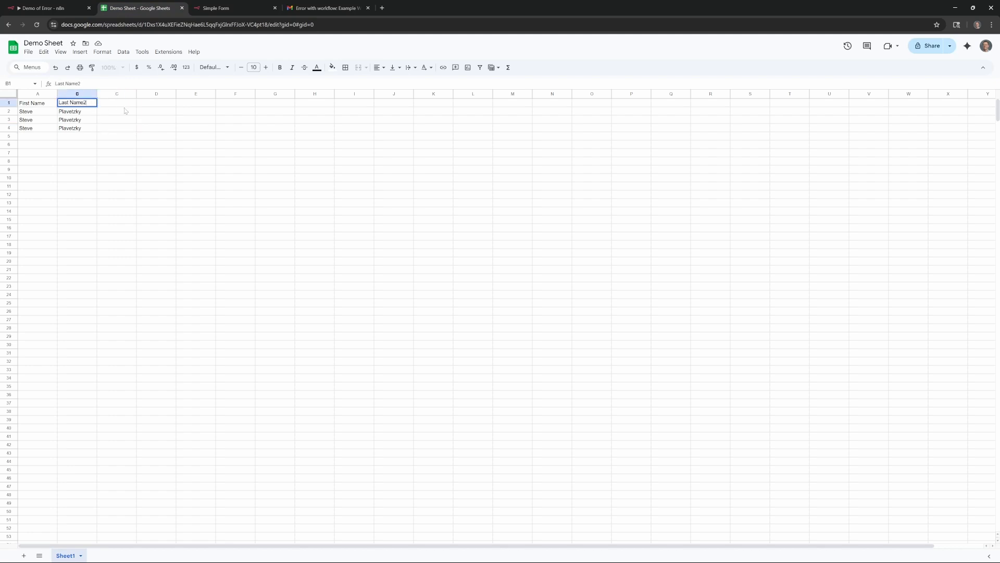
pyautogui.press('Return')
pyautogui.click(156, 128)
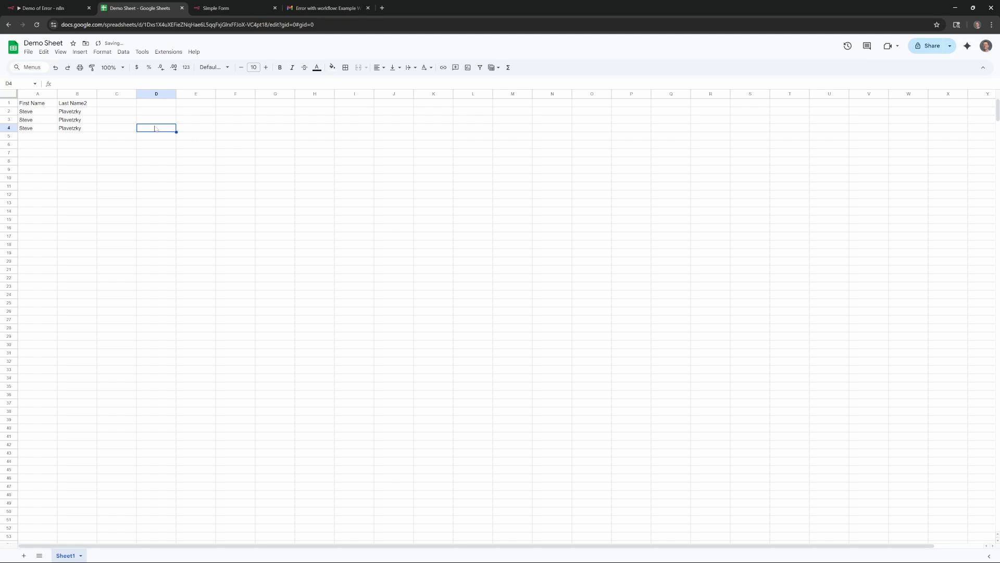
pyautogui.click(238, 4)
# Submit a second form response with a first name and junk last name, confirming no new sheet row
pyautogui.click(36, 25)
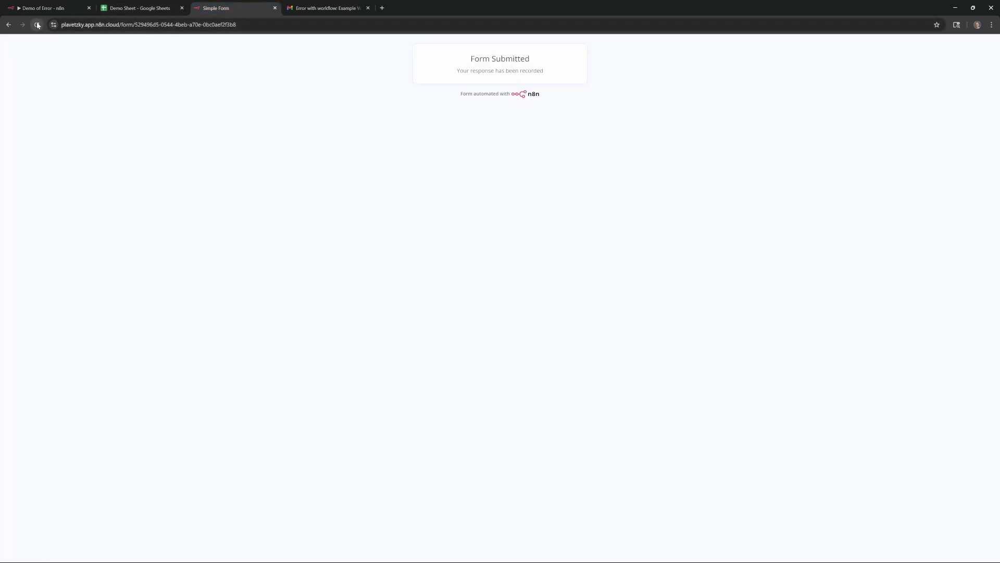
pyautogui.click(498, 94)
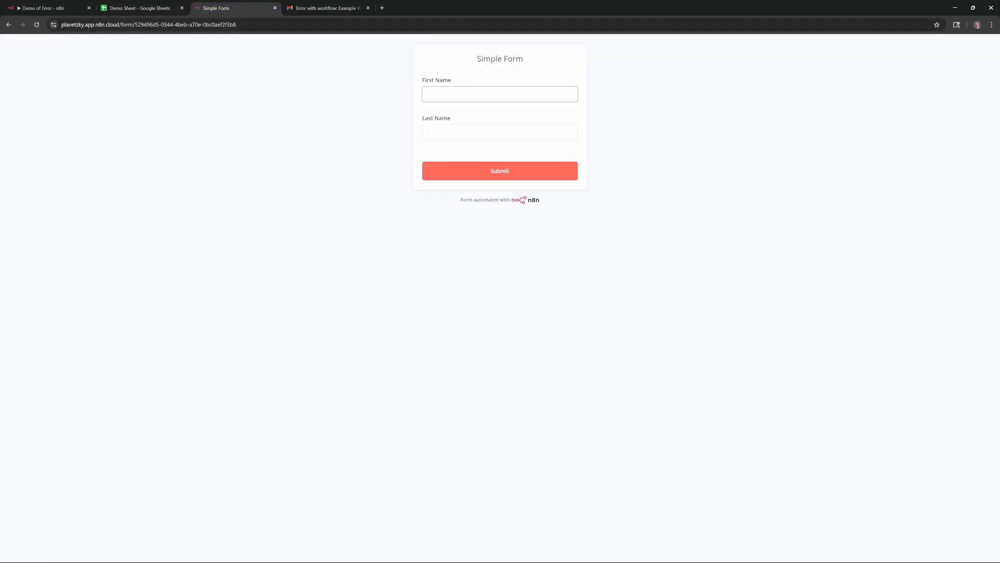
pyautogui.write('Steve')
pyautogui.press('Tab')
pyautogui.write('plv')
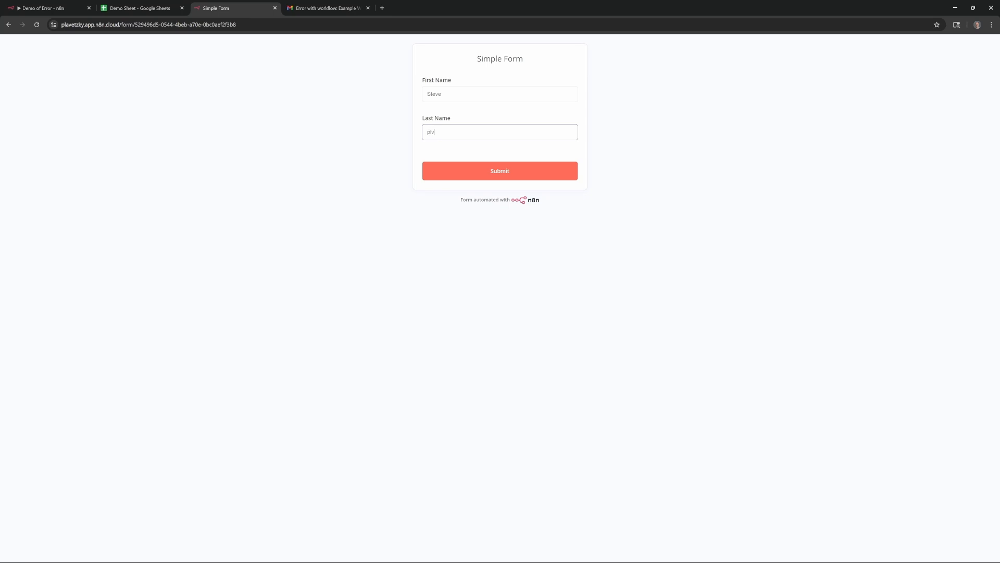
pyautogui.write('etdflkjf;ldjsafldsa')
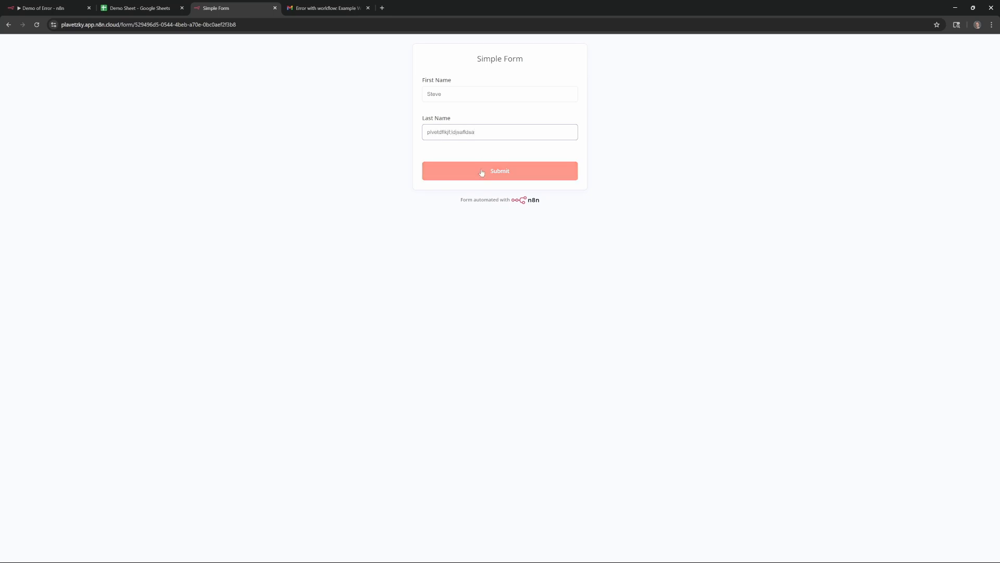
pyautogui.click(482, 173)
pyautogui.click(148, 8)
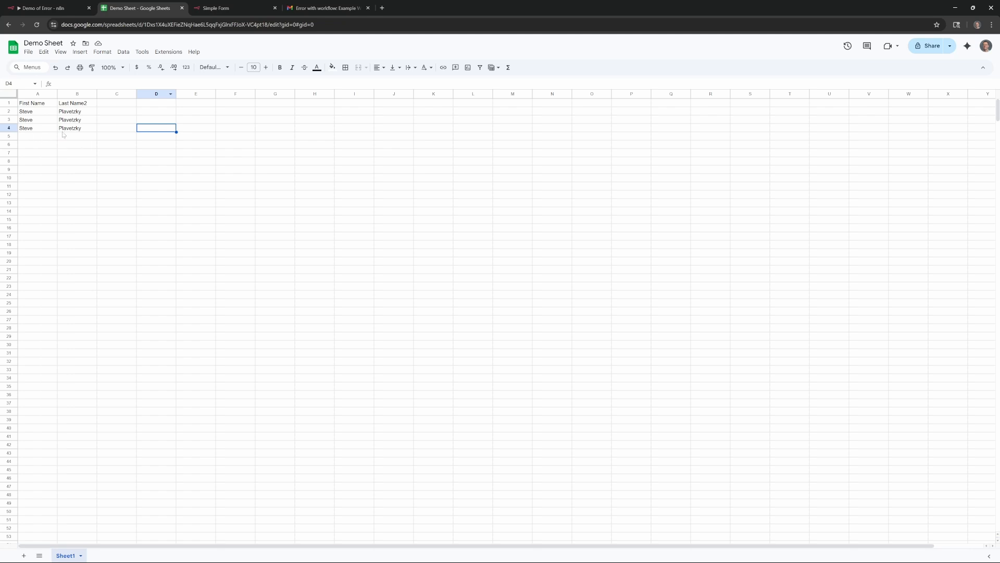
pyautogui.hotkey('ctrl', '4')
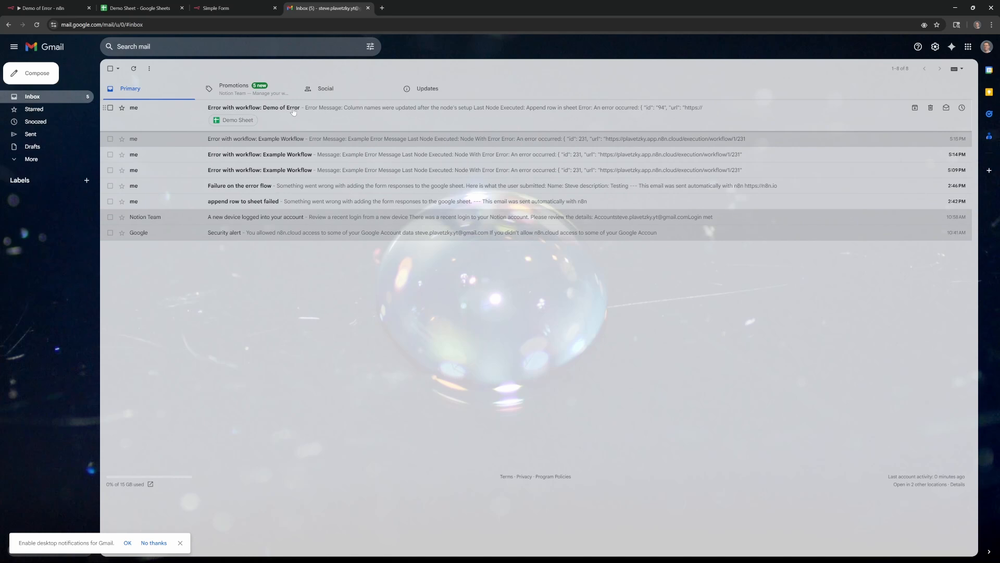
# Read the 'Error with workflow: Demo of Error' email, highlighting its column-names error and Last Node Executed lines
pyautogui.click(293, 110)
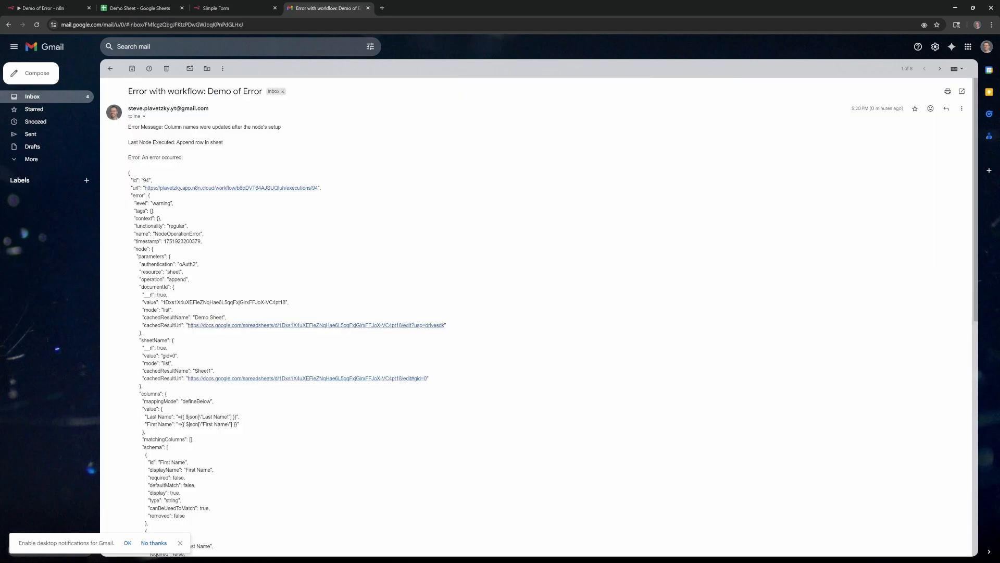
pyautogui.moveTo(206, 92); pyautogui.dragTo(263, 92)
pyautogui.click(222, 135)
pyautogui.moveTo(173, 127); pyautogui.dragTo(294, 131)
pyautogui.click(302, 132)
pyautogui.moveTo(131, 142); pyautogui.dragTo(247, 145)
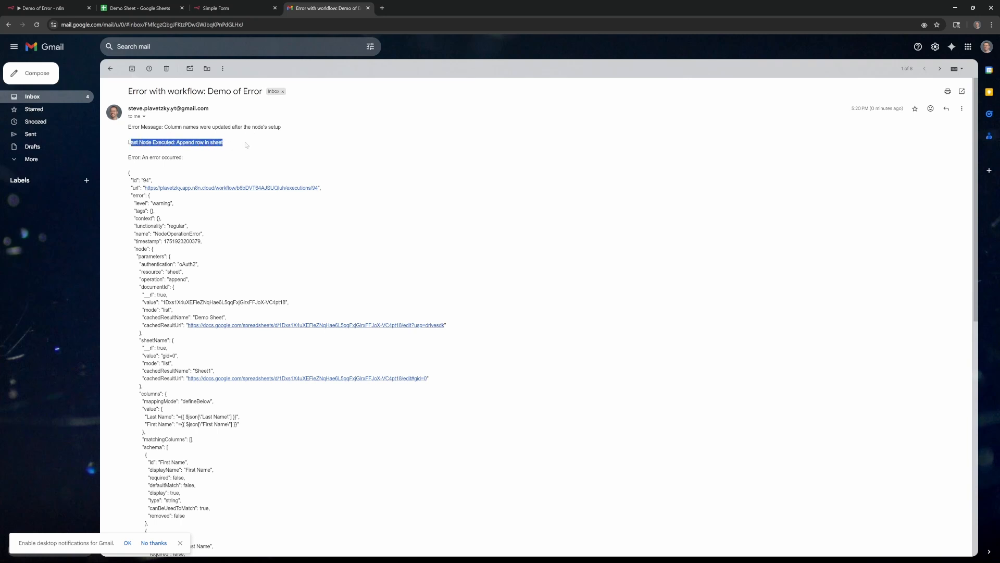
pyautogui.click(244, 146)
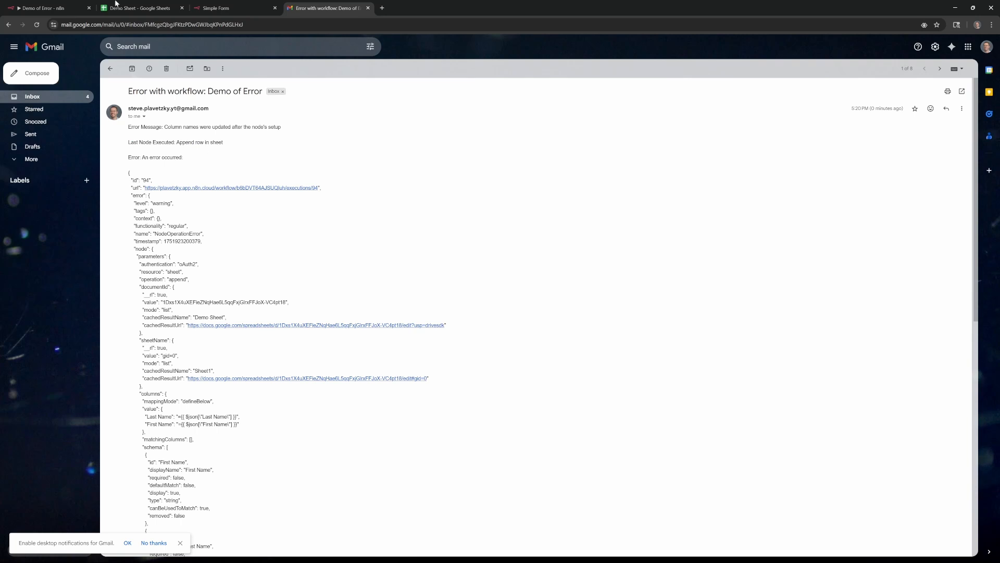
pyautogui.click(57, 8)
# Refresh Append row in sheet's columns so they show First Name and an empty Last Name2
pyautogui.moveTo(538, 331)
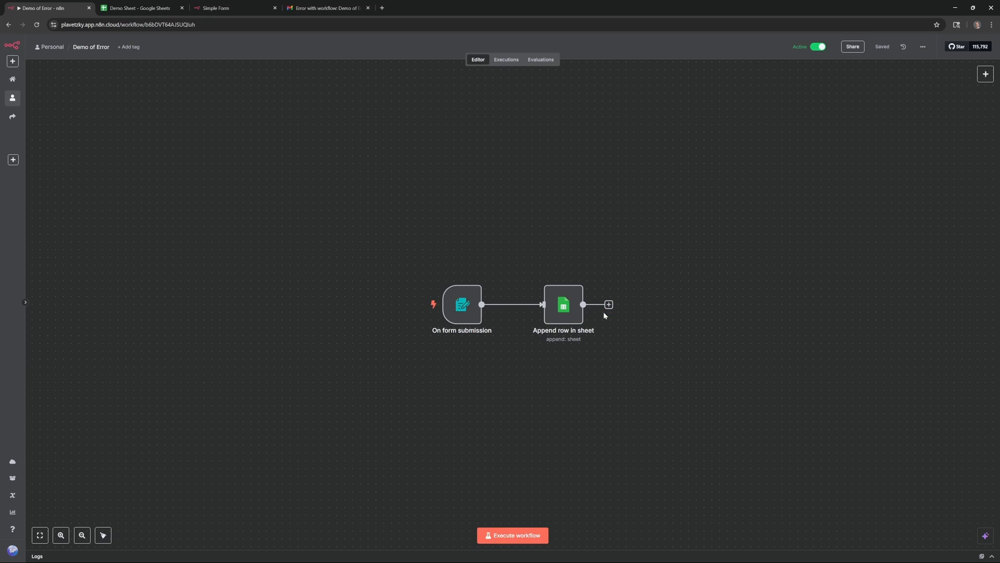
pyautogui.doubleClick(563, 320)
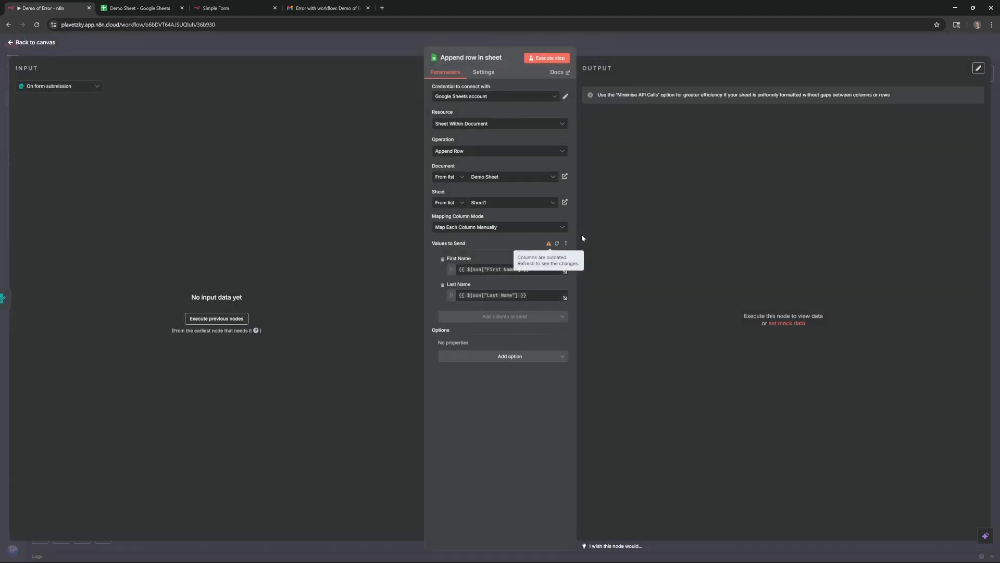
pyautogui.moveTo(548, 244)
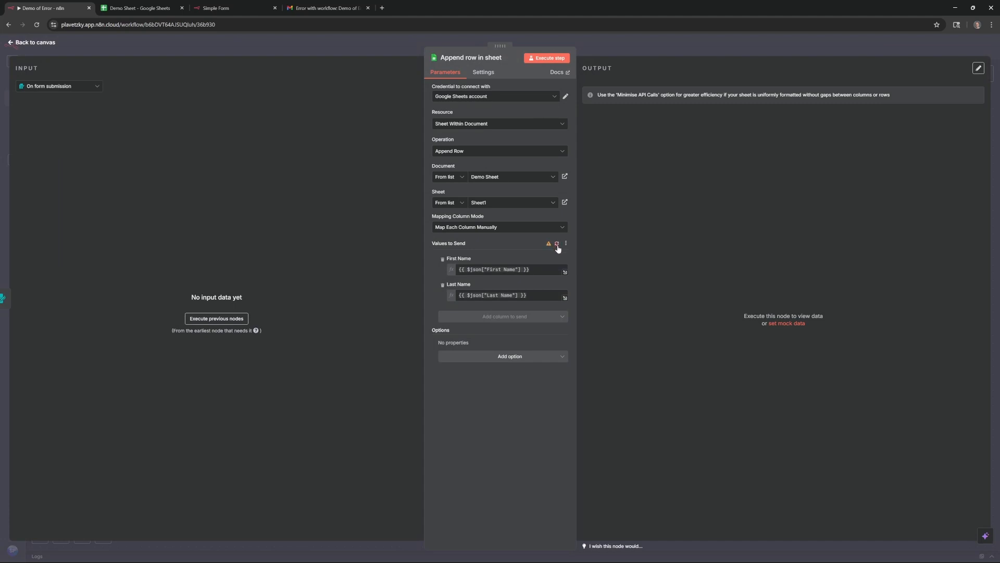
pyautogui.click(556, 244)
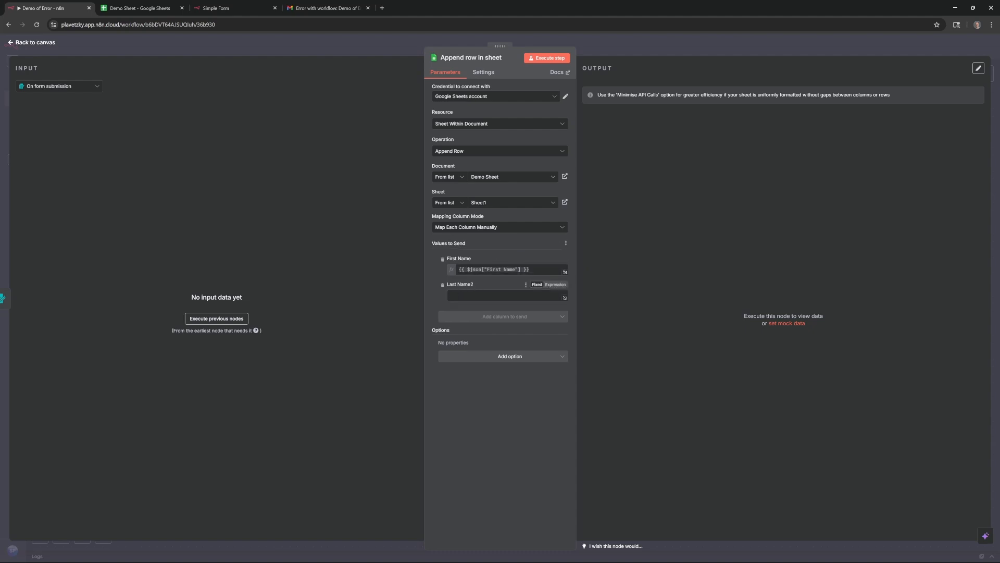
pyautogui.click(450, 295)
pyautogui.click(29, 44)
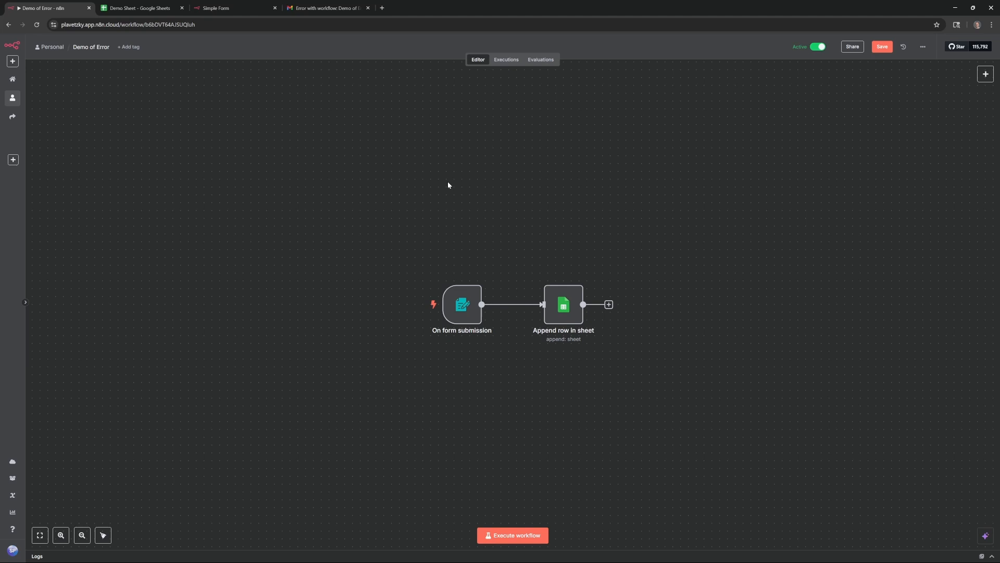
pyautogui.click(331, 4)
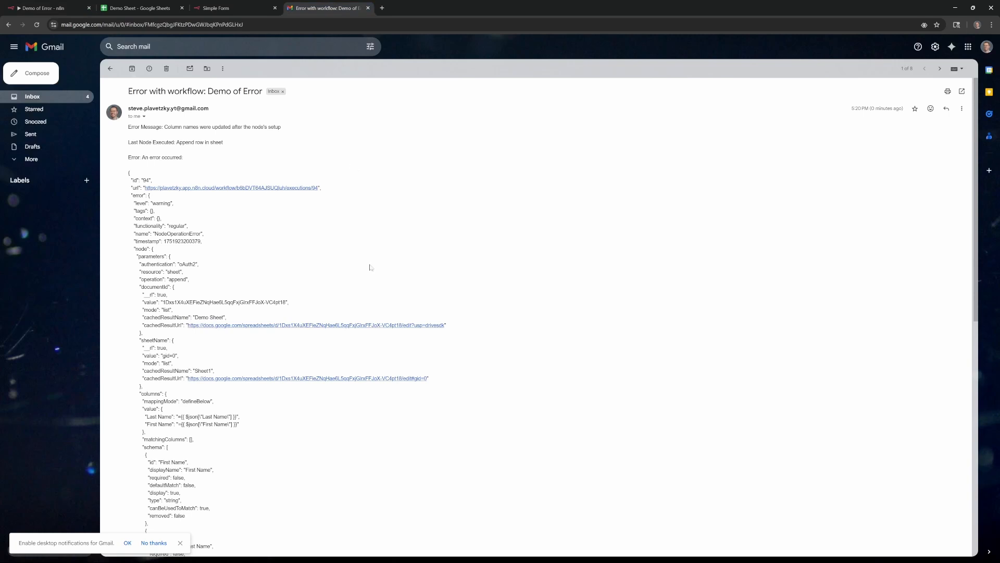
pyautogui.scroll(-7, 370, 267)
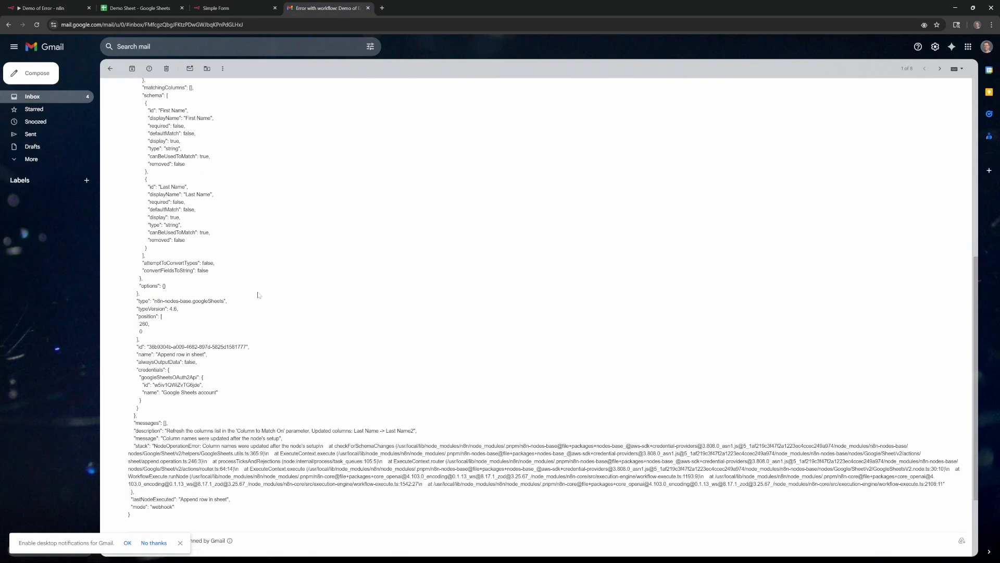
pyautogui.scroll(-2, 258, 295)
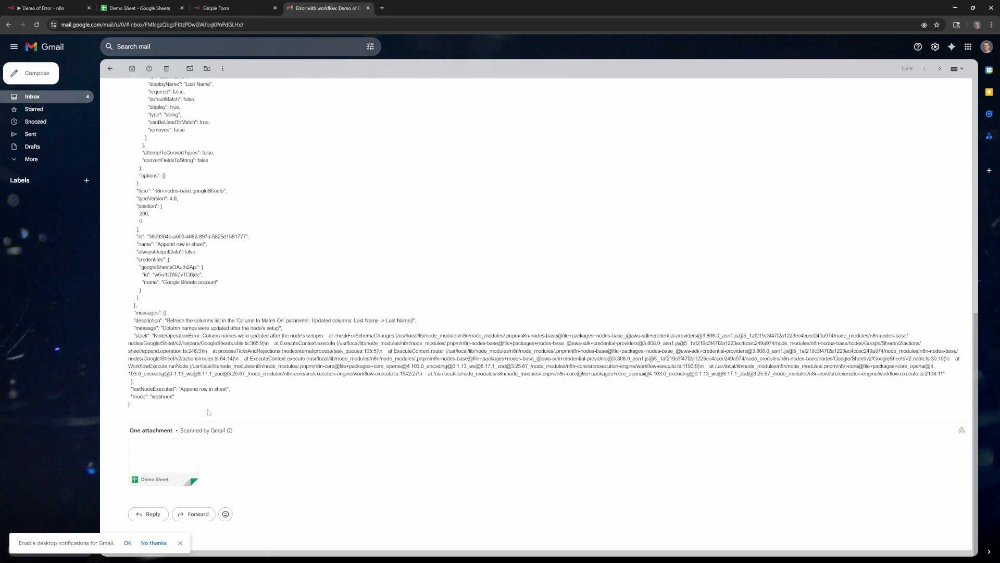
pyautogui.scroll(5, 209, 412)
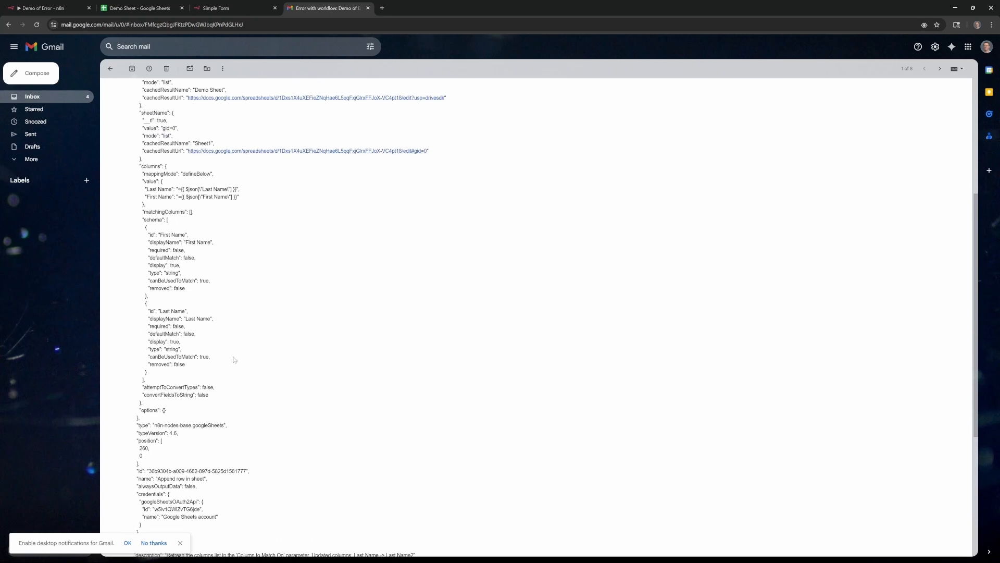
pyautogui.scroll(2, 234, 360)
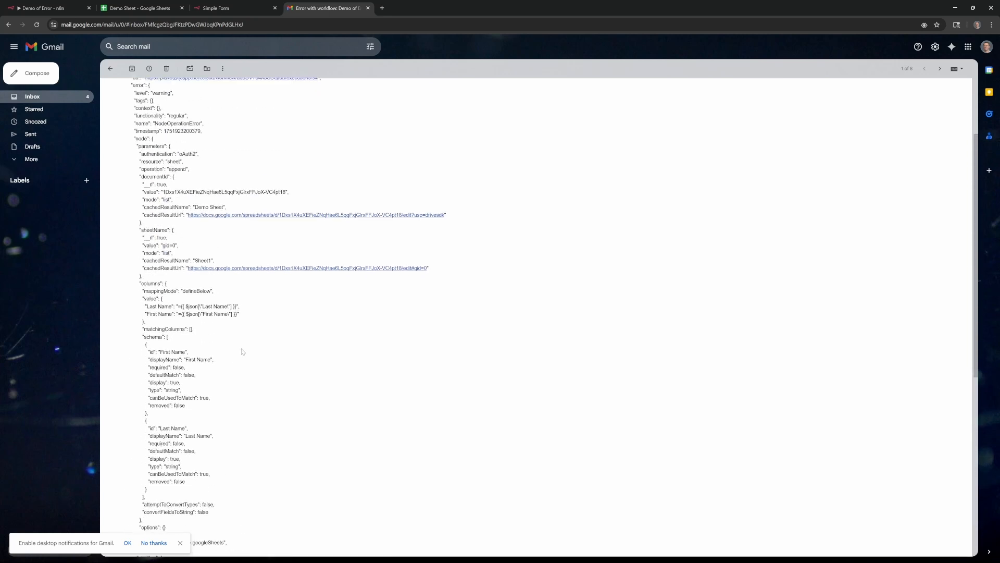
pyautogui.scroll(-2, 243, 351)
pyautogui.moveTo(140, 189); pyautogui.dragTo(242, 198)
pyautogui.click(262, 204)
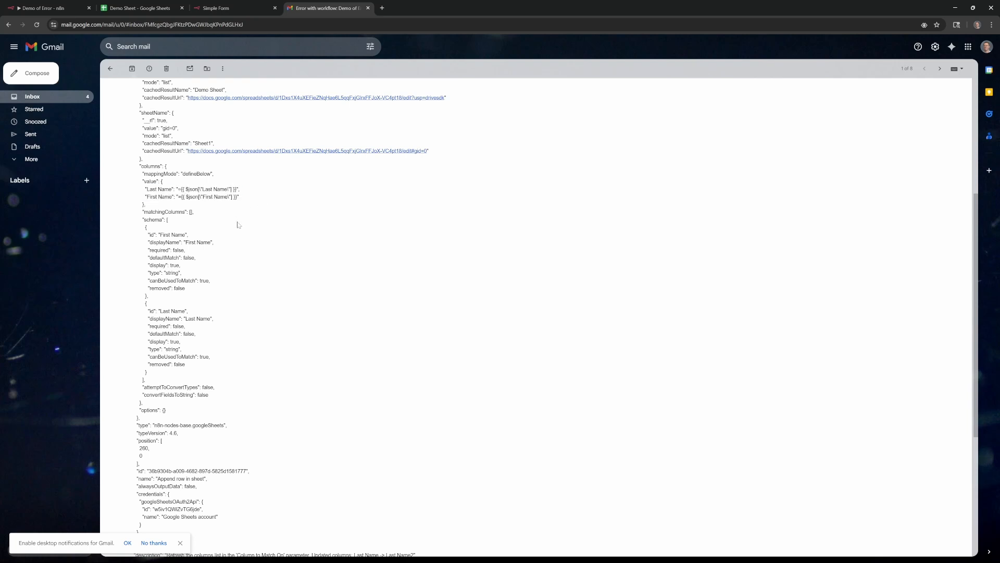
pyautogui.hotkey('ctrl', '1')
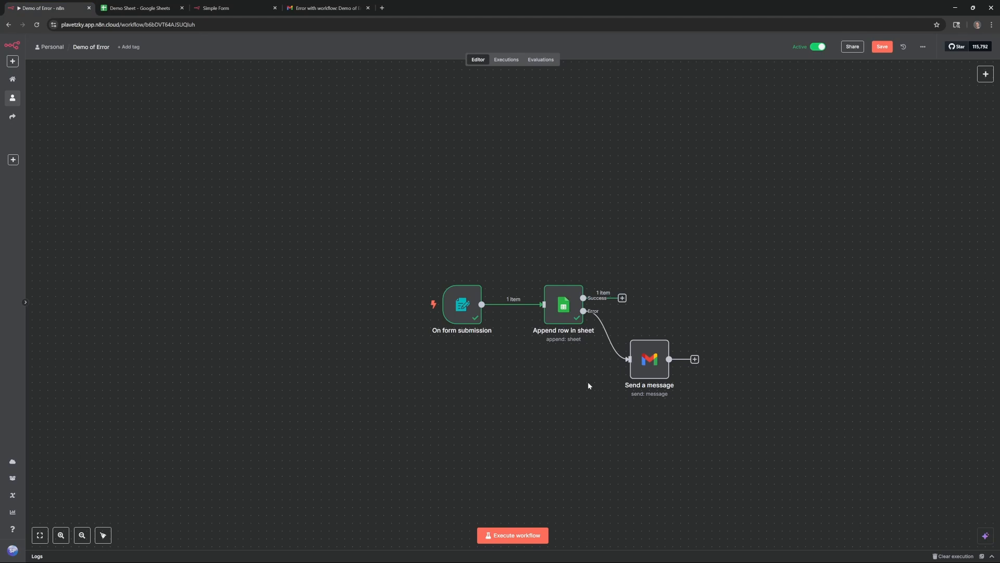
# Review the Send a message and Append row in sheet node parameters, then view the Demo Sheet
pyautogui.moveTo(598, 315)
pyautogui.doubleClick(648, 361)
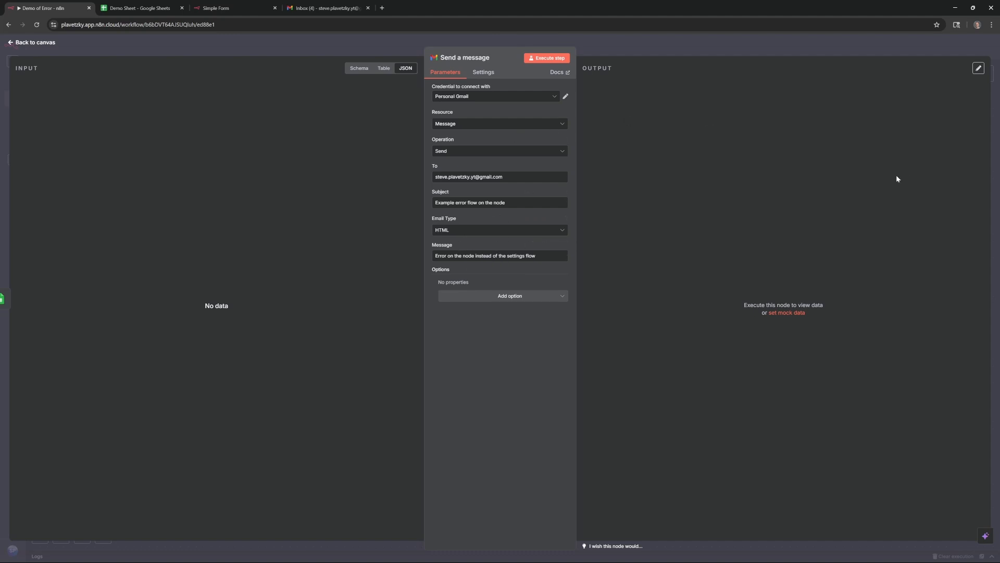
pyautogui.click(23, 44)
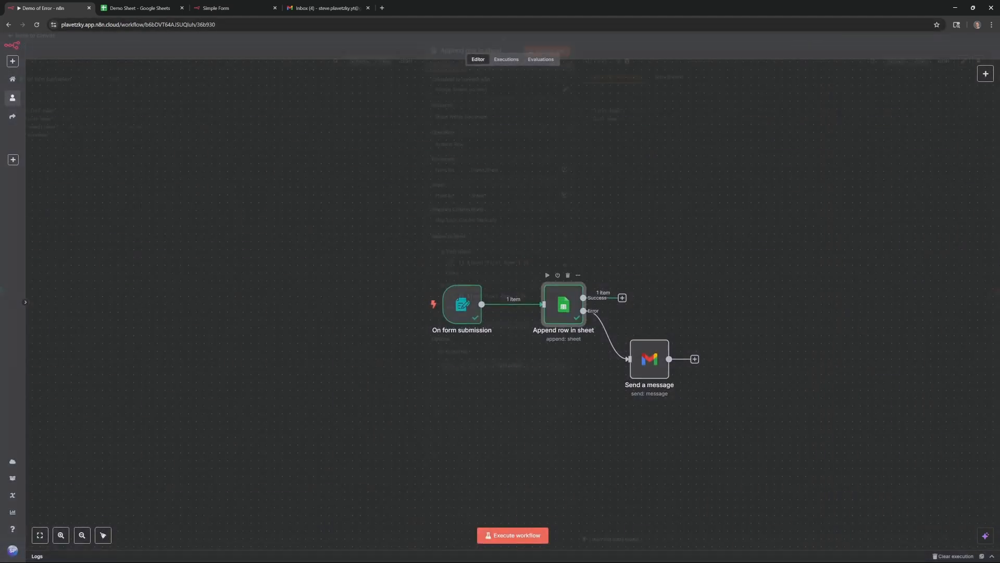
pyautogui.doubleClick(563, 301)
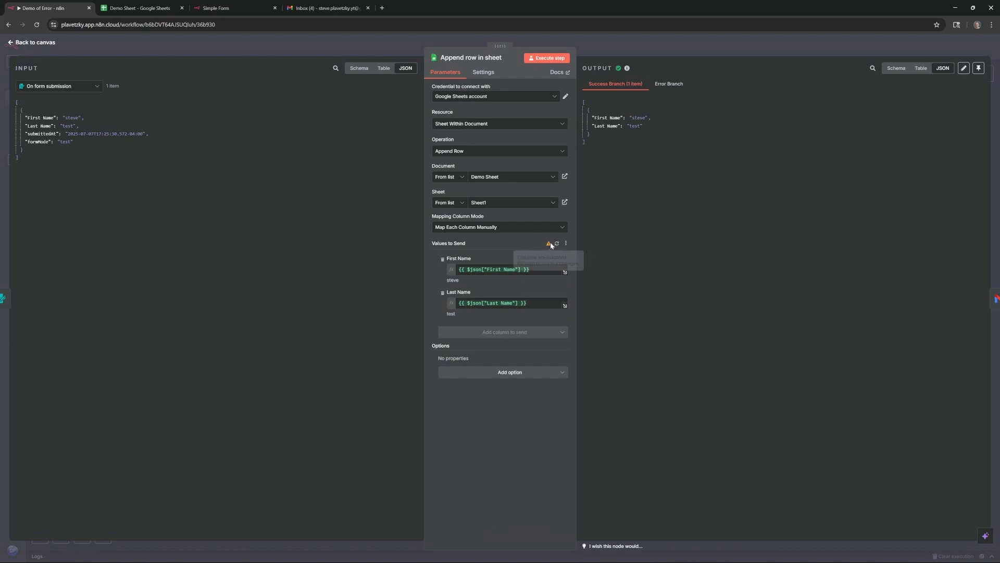
pyautogui.click(23, 43)
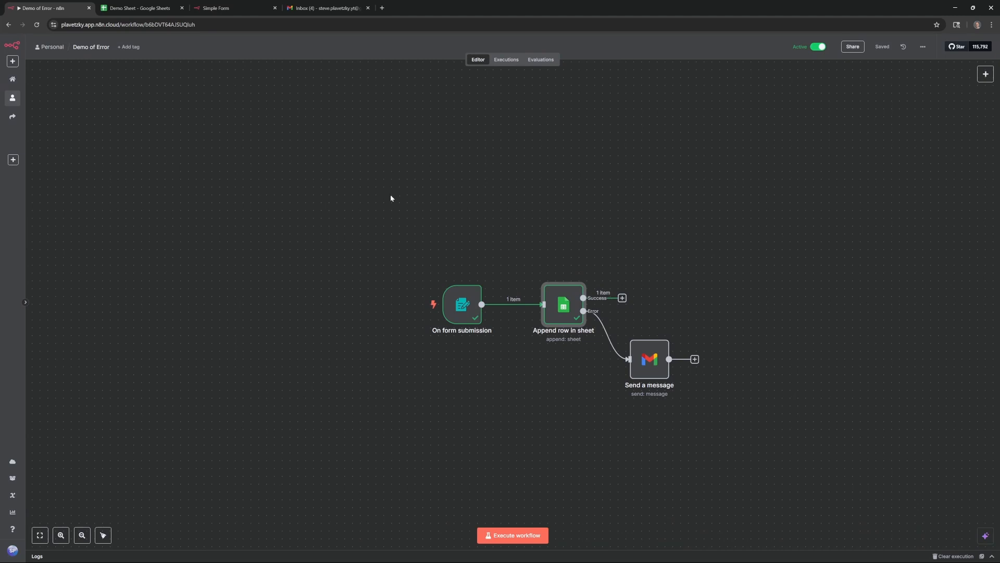
pyautogui.hotkey('ctrl', 'Tab')
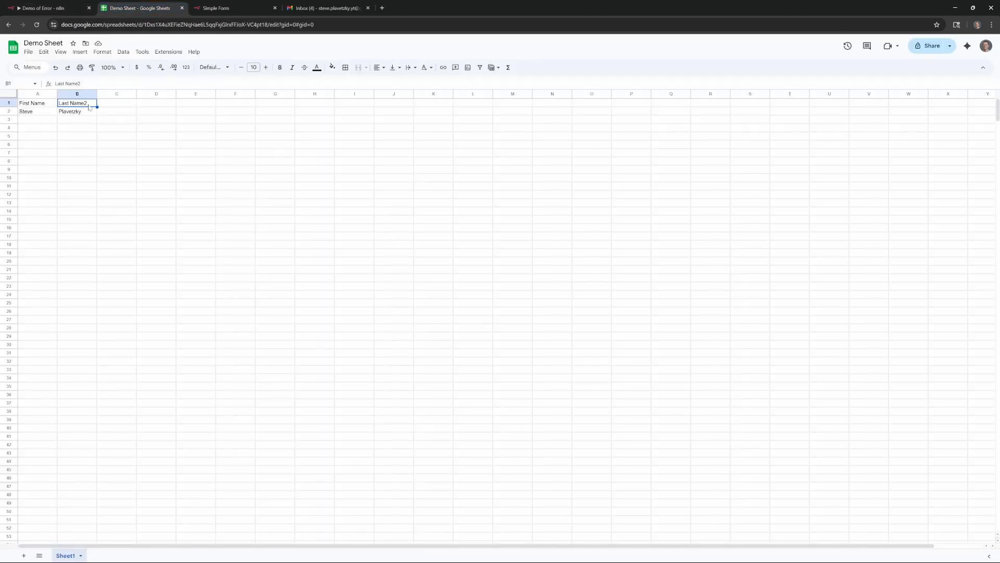
# Submit a fresh form response with a first name and last name 'Test'
pyautogui.click(224, 8)
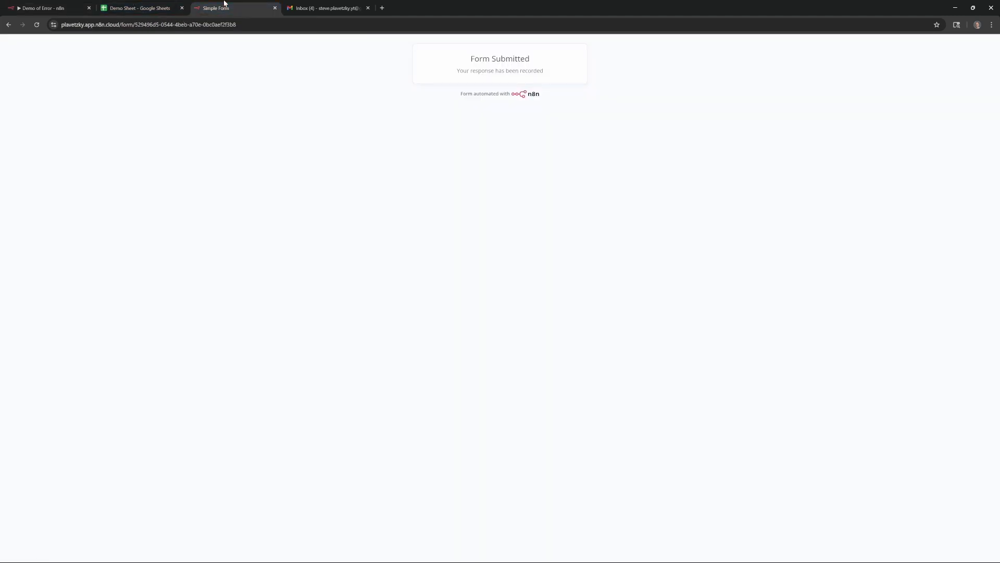
pyautogui.click(38, 26)
pyautogui.press('Tab')
pyautogui.write('Steve')
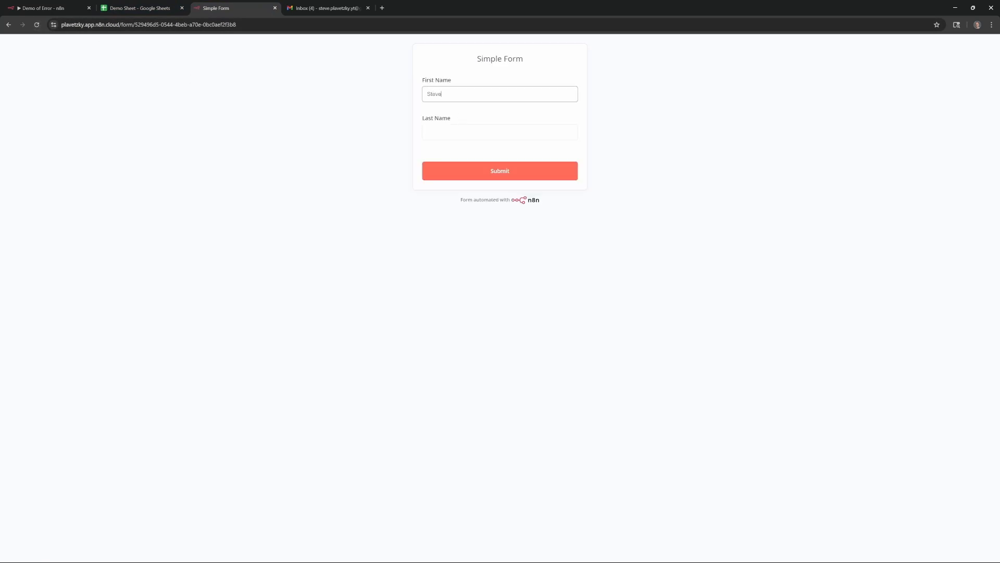
pyautogui.press('Tab')
pyautogui.write('Test')
pyautogui.click(477, 167)
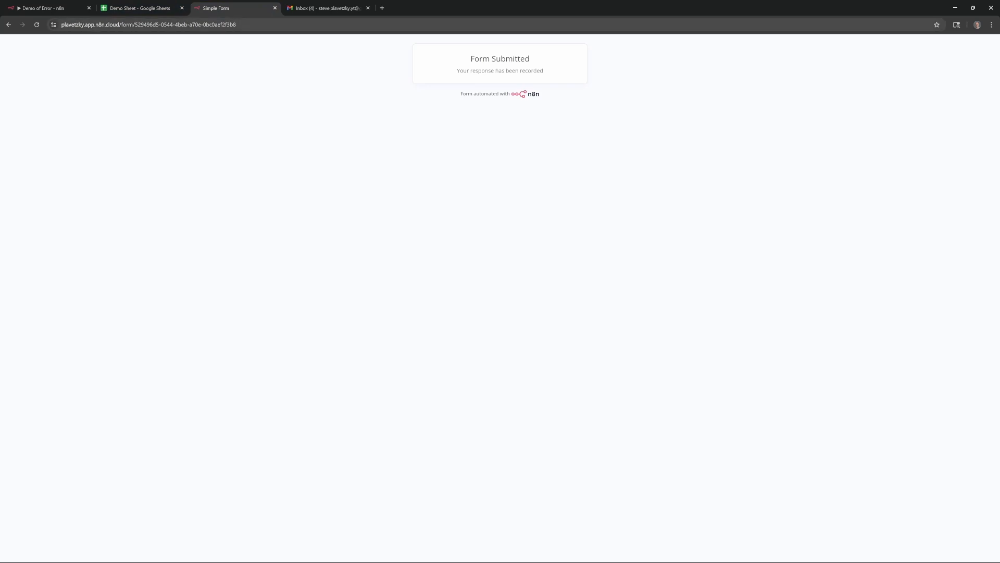
pyautogui.click(313, 4)
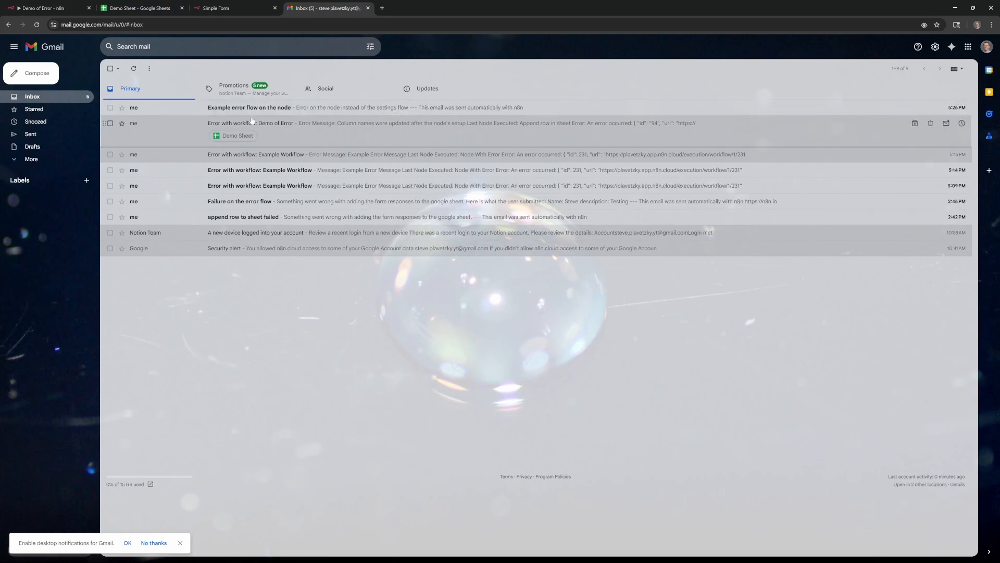
# Read the 'Example error flow on the node' email, then return to the Demo of Error workflow
pyautogui.click(263, 108)
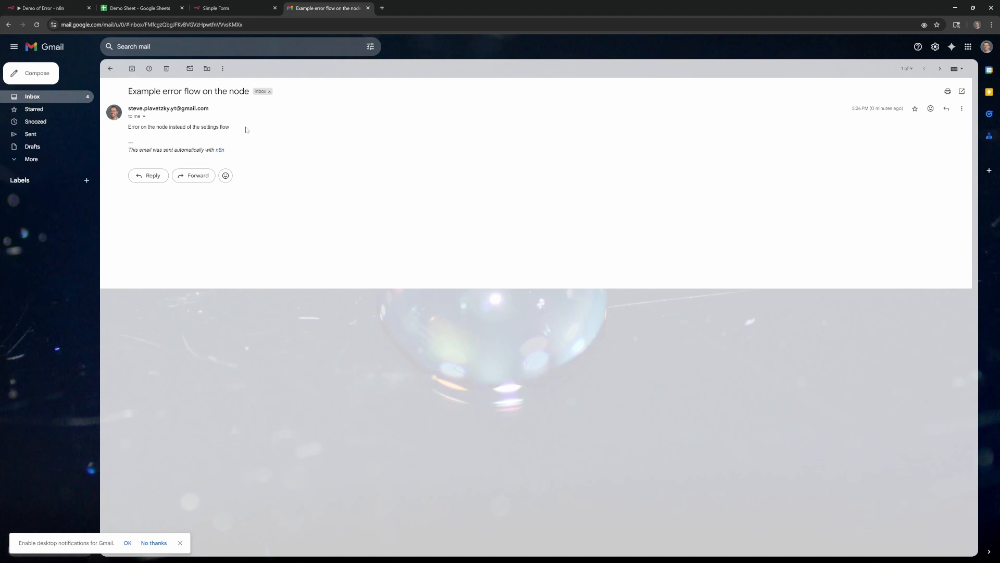
pyautogui.click(47, 8)
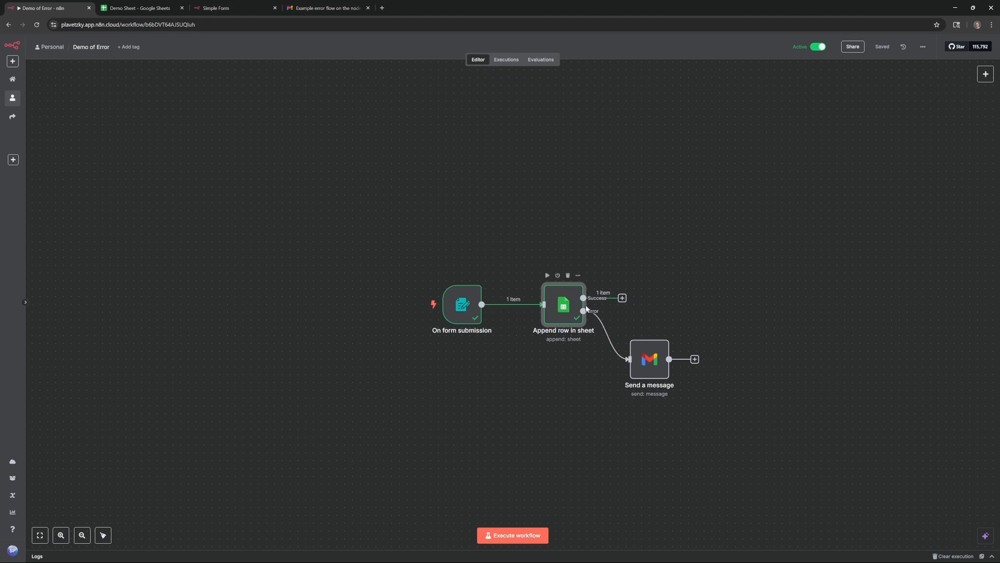
pyautogui.click(923, 47)
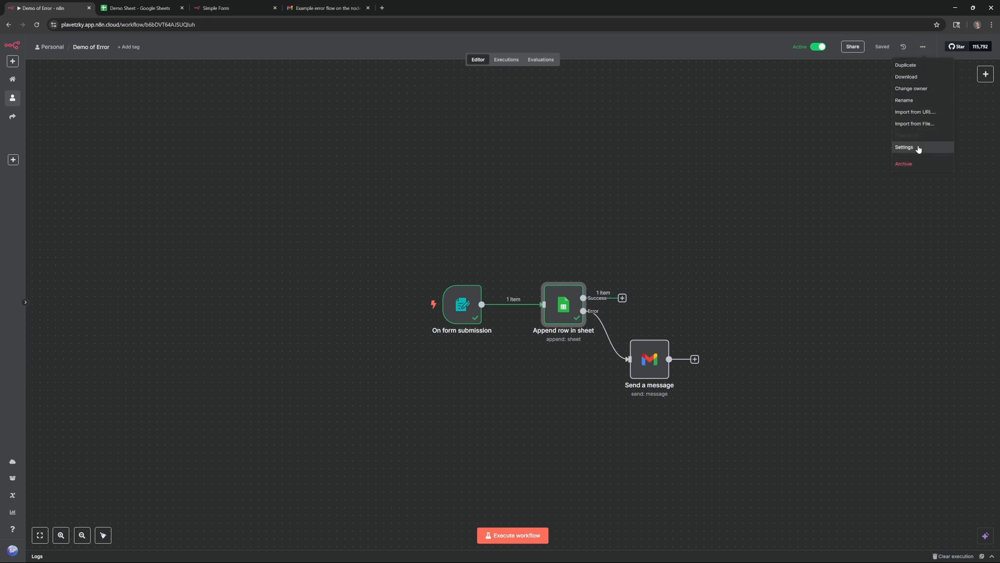
pyautogui.click(919, 150)
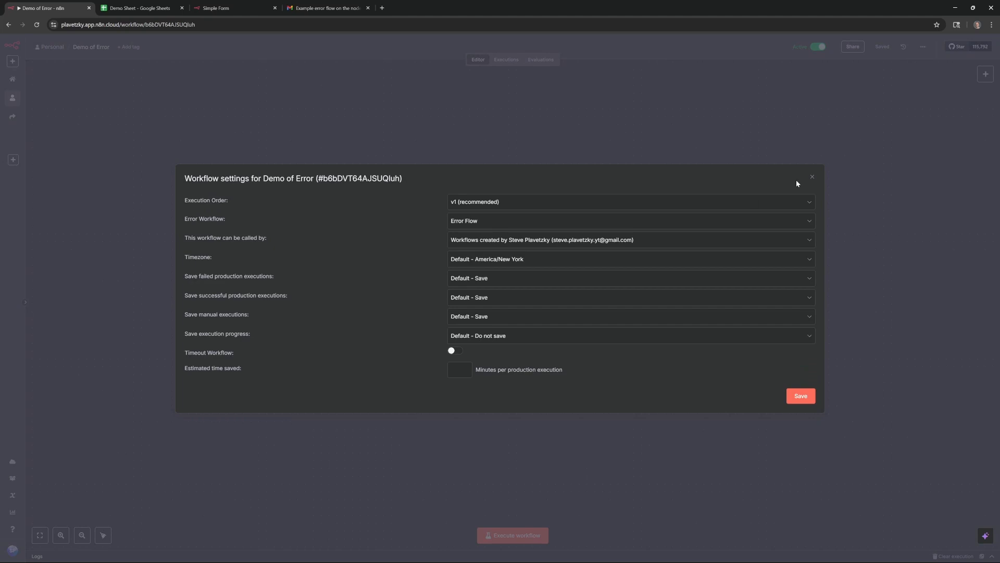
pyautogui.click(811, 178)
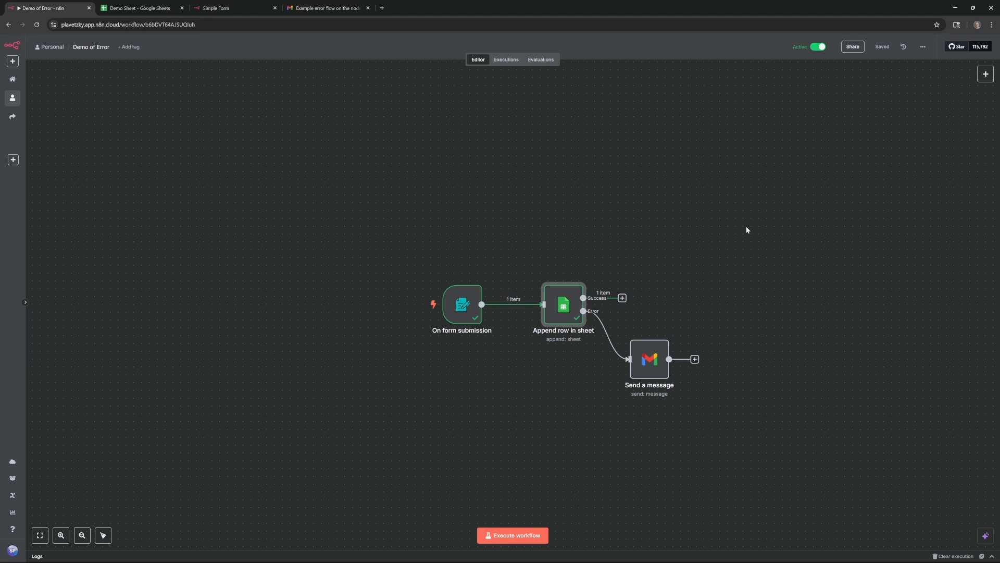
pyautogui.click(704, 302)
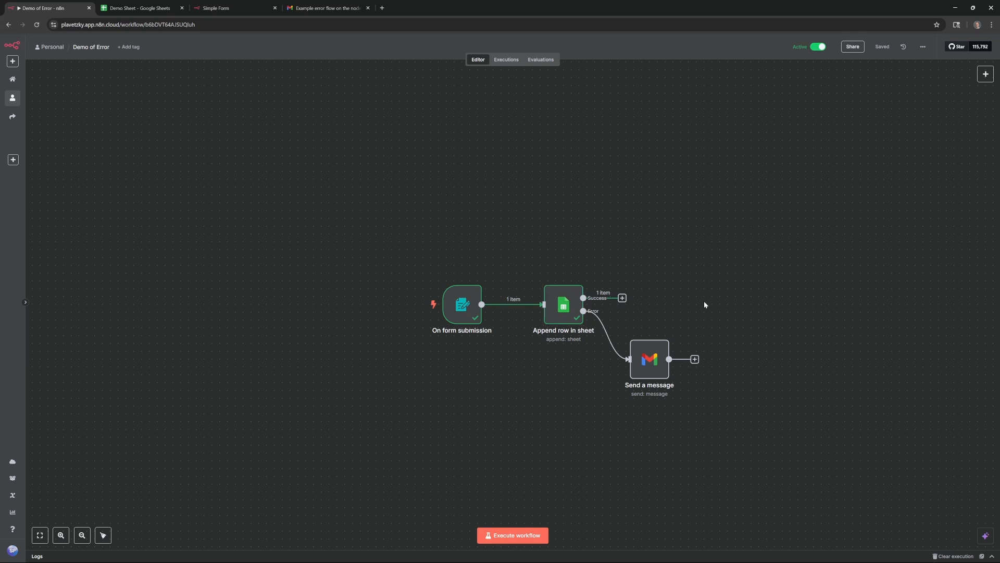